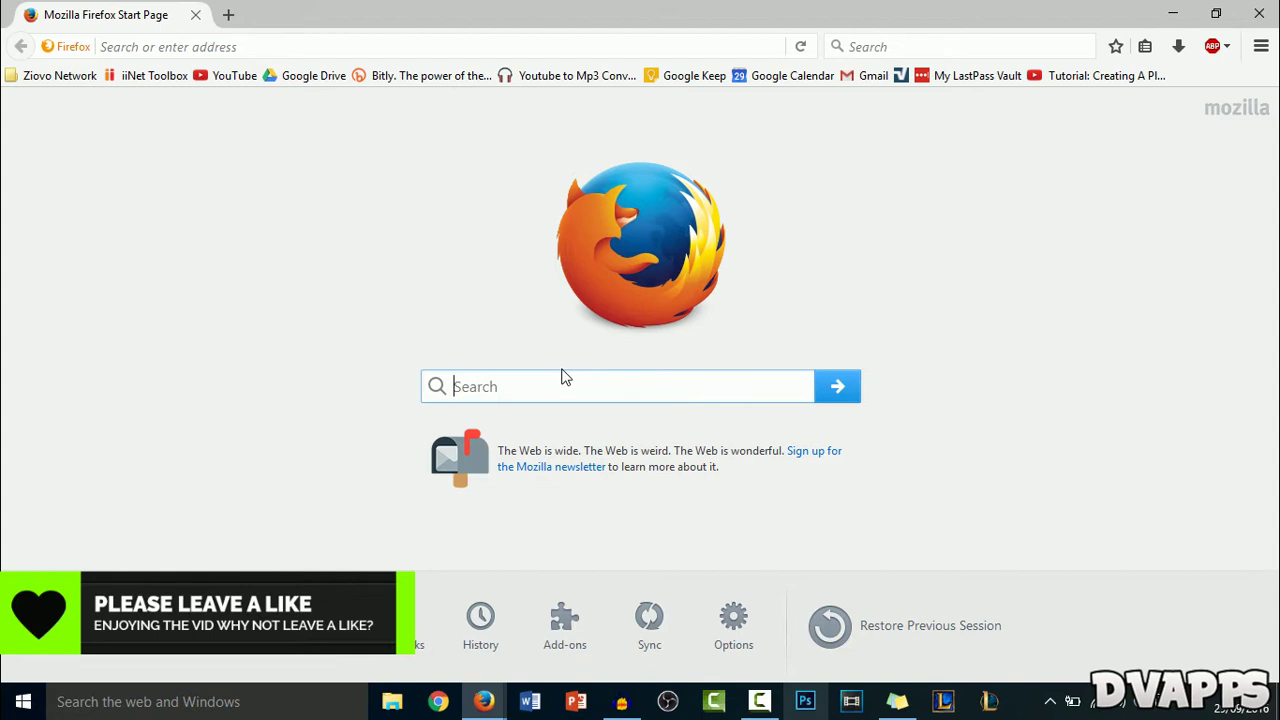
- Load weebly.com in Firefox using the address bar's autocomplete suggestion
left_click(552, 47)
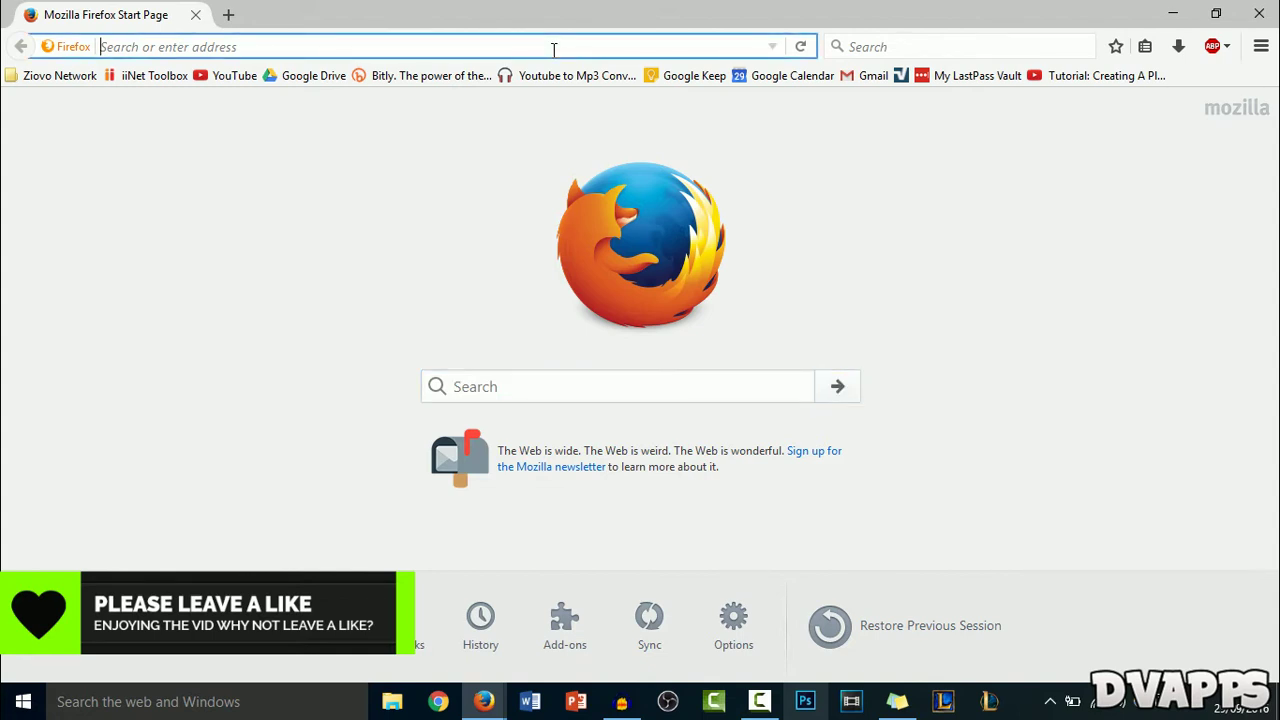
type("wee")
key("Return")
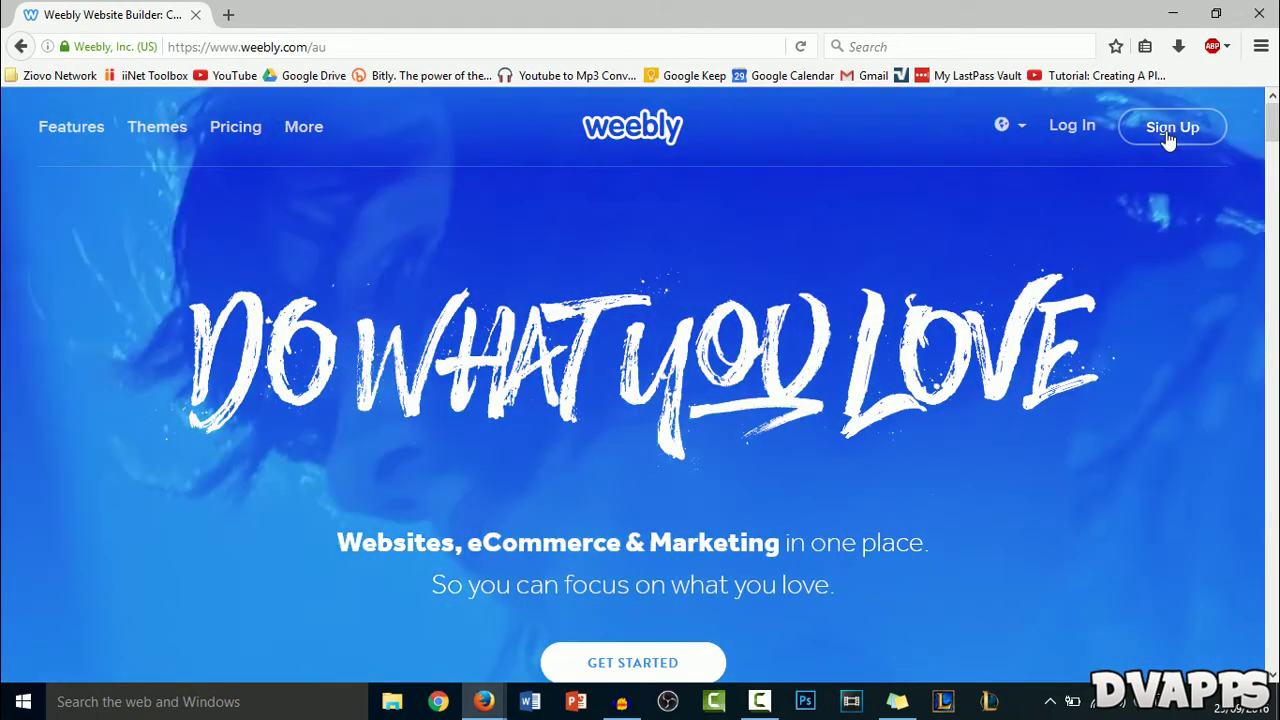
- Log in to an existing Weebly account from the sign-up form
left_click(1172, 127)
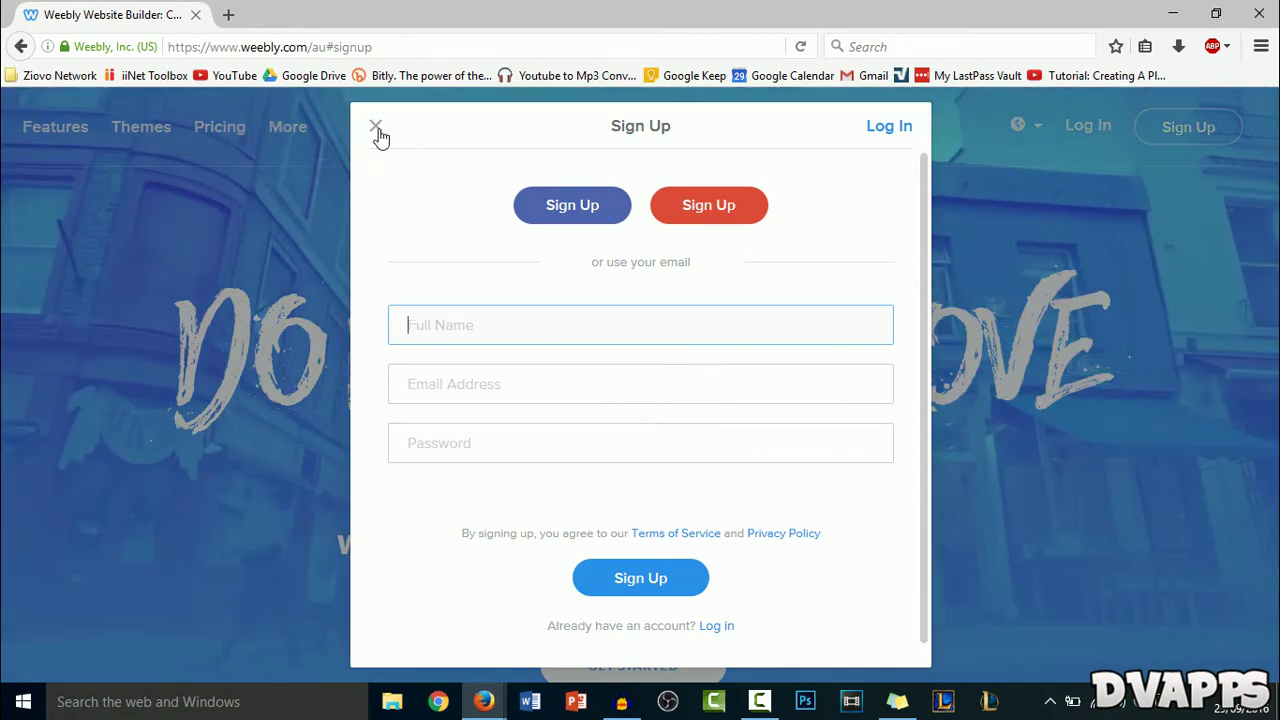
left_click(676, 202)
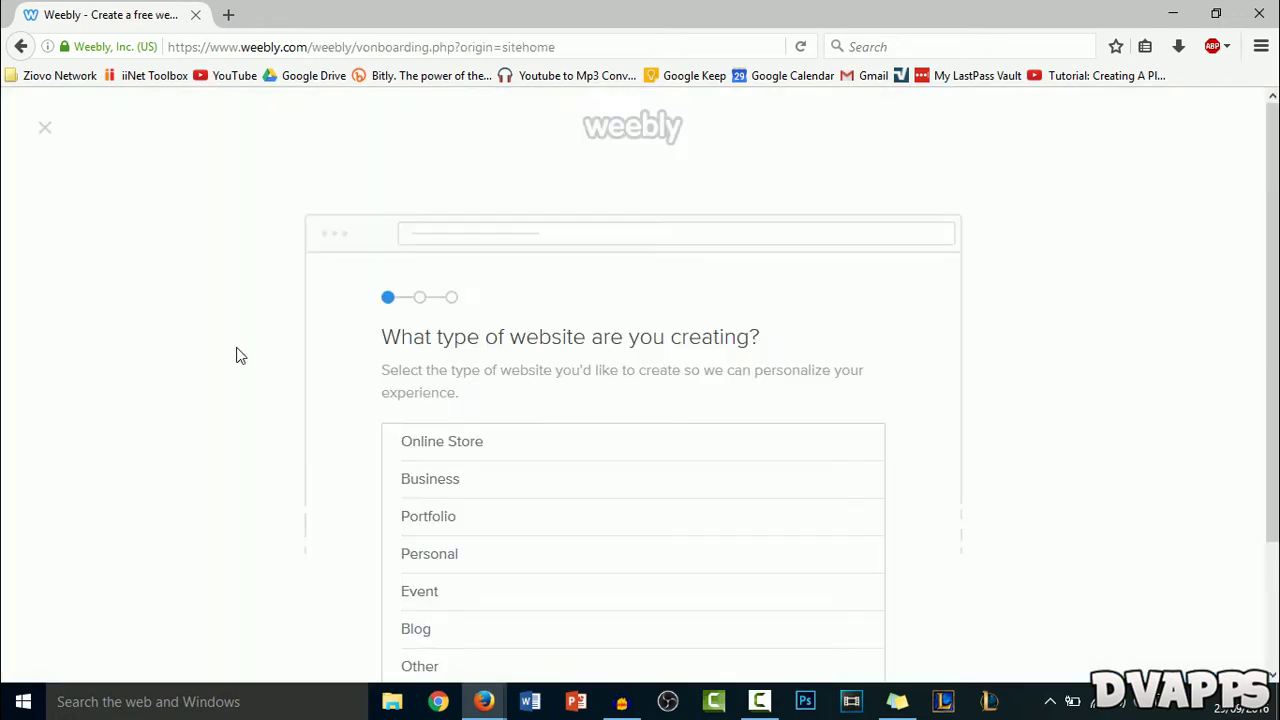
scroll(197, 490, "down", 2)
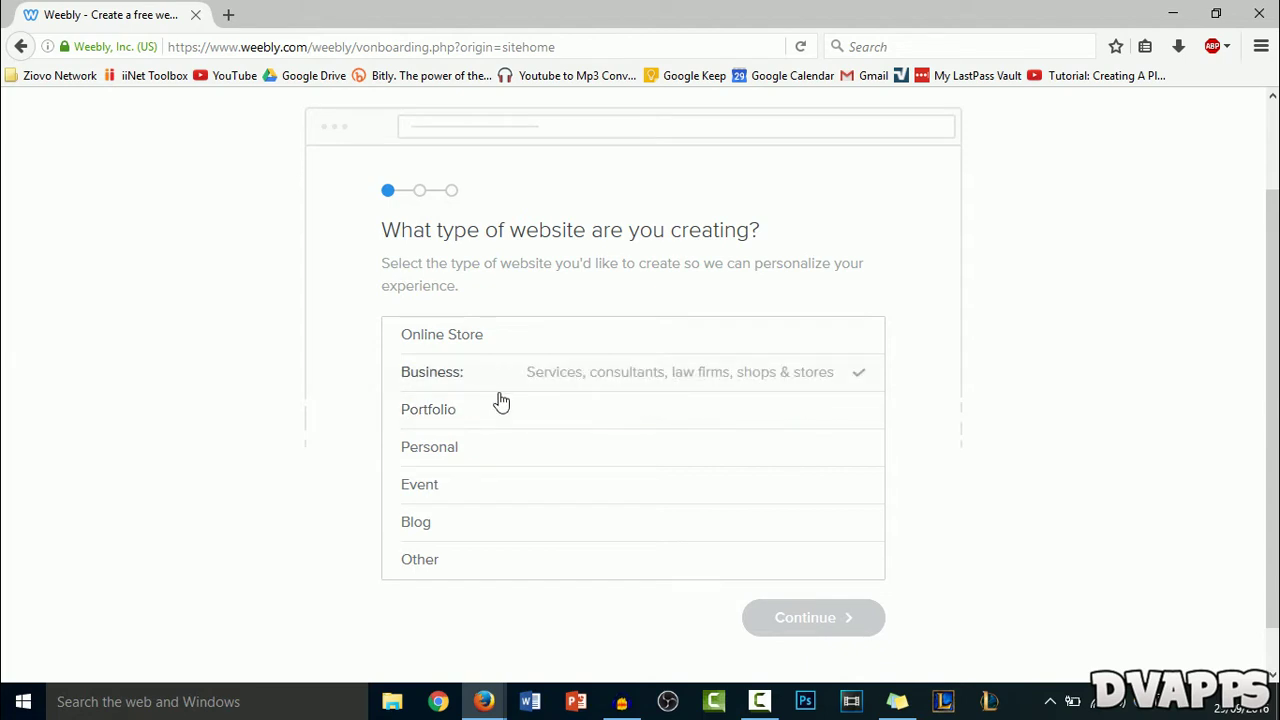
- Choose Portfolio as the site type and name the site 'DvApps' Portfolio'
left_click(422, 416)
left_click(788, 617)
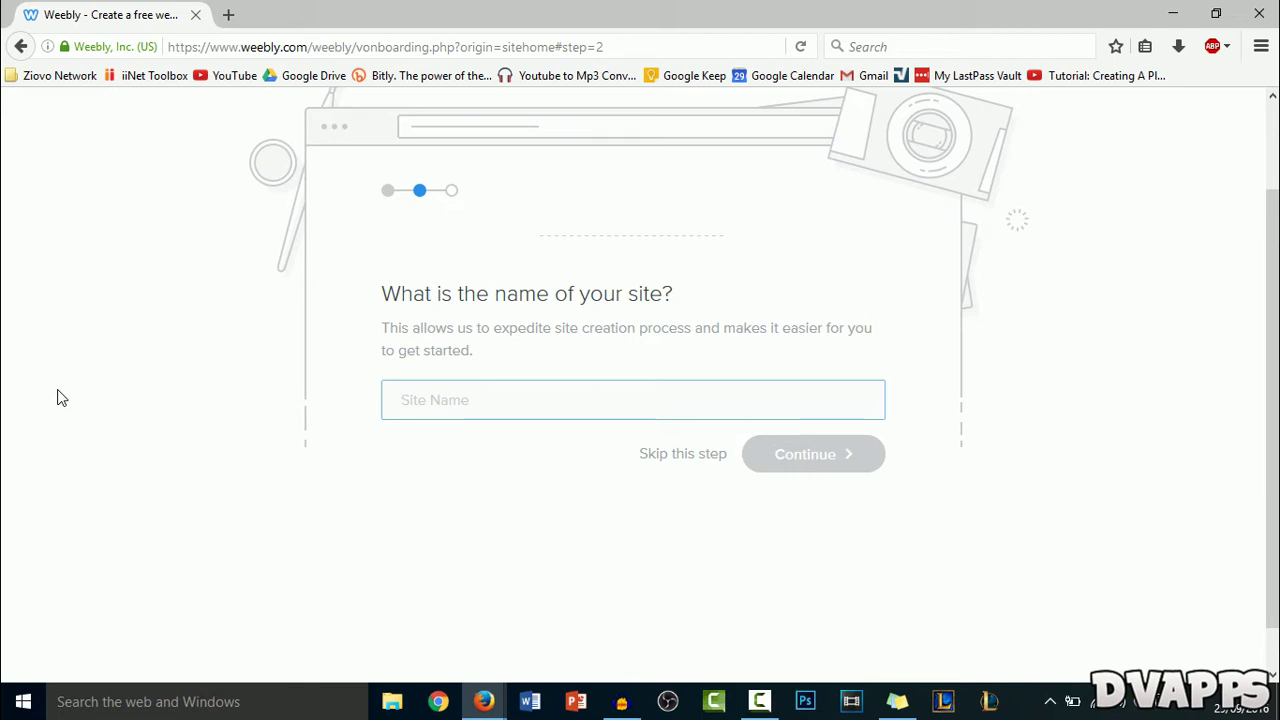
type("DvApps' P")
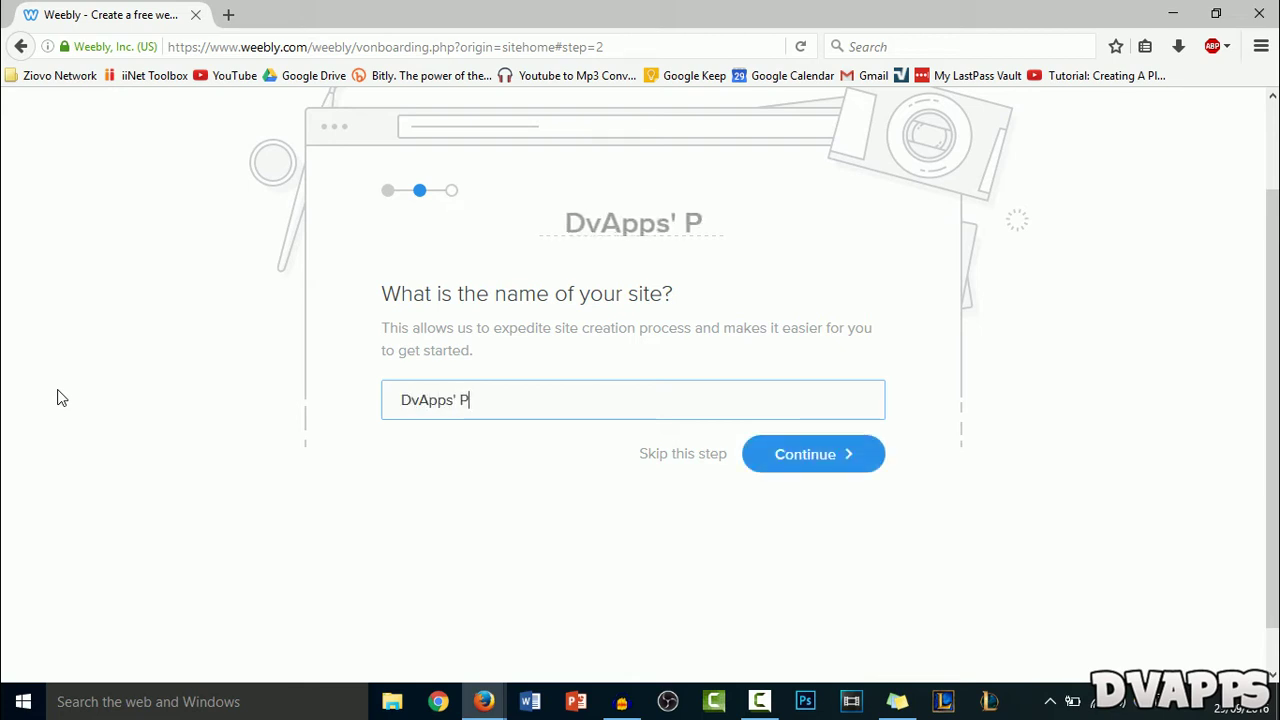
type("ortfolio")
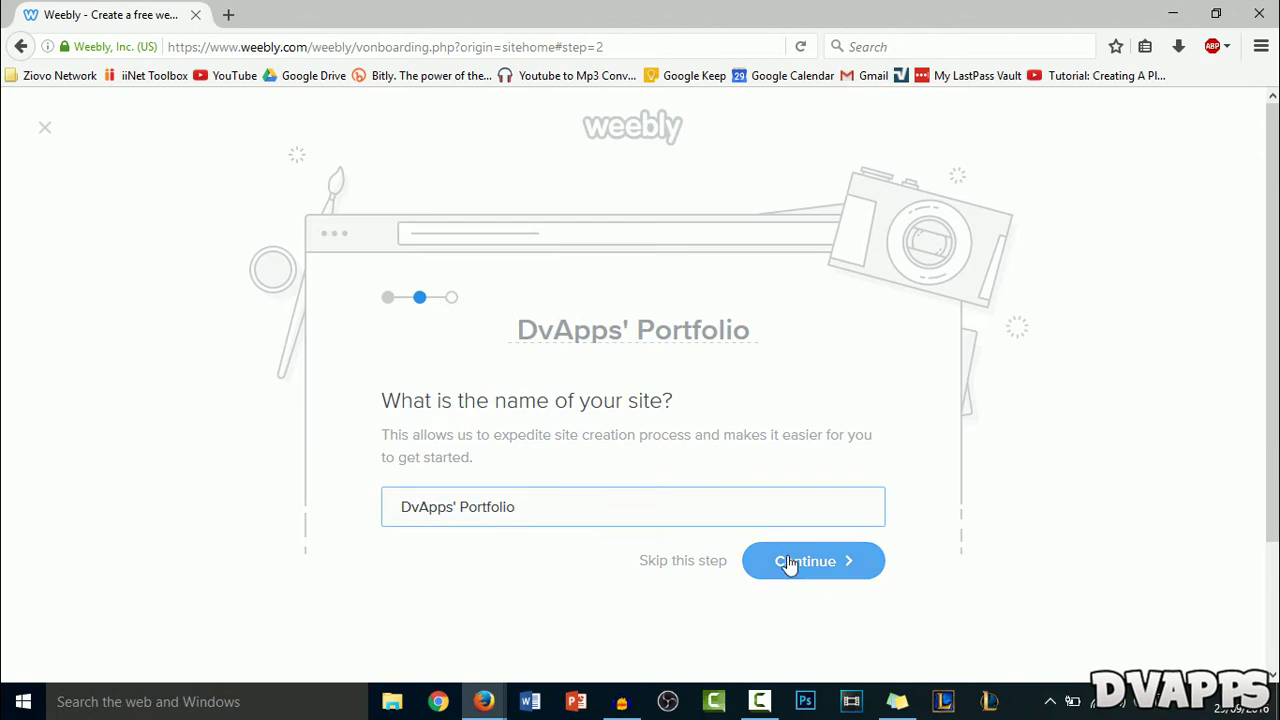
left_click(788, 563)
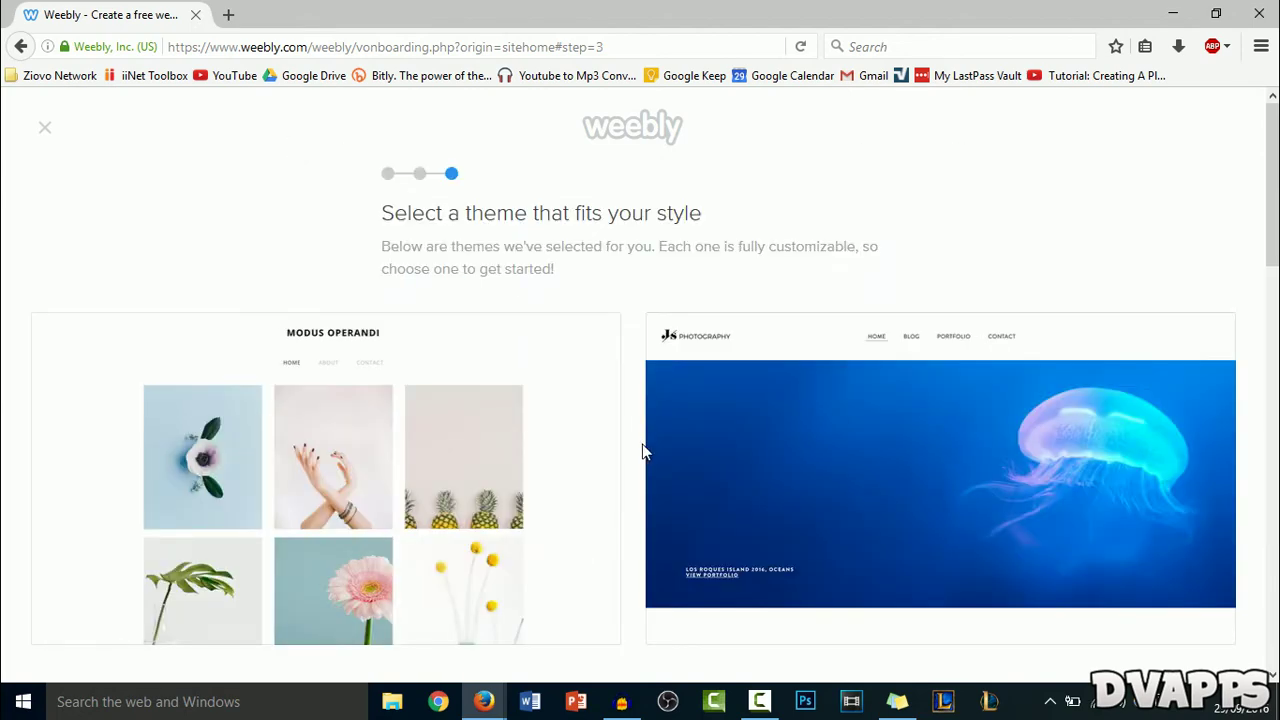
- Preview the Modus Operandi - Cento theme and start editing the site with it
scroll(643, 451, "down", 5)
scroll(643, 451, "up", 3)
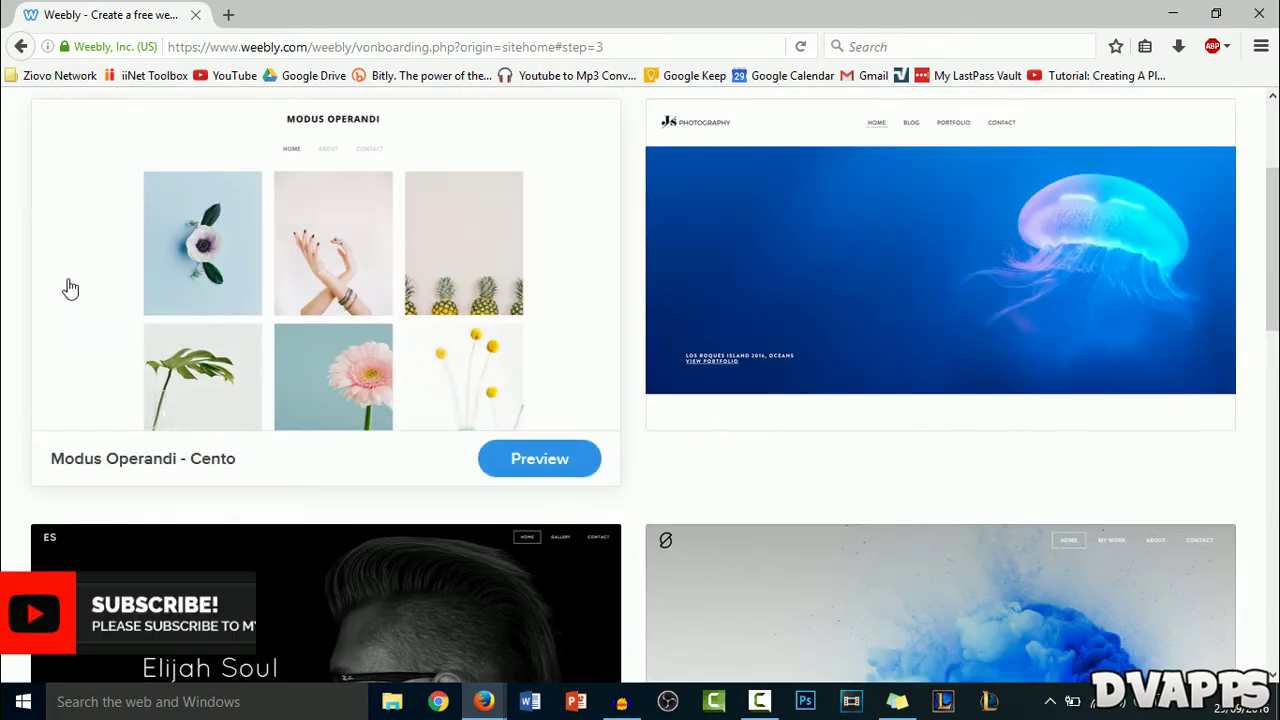
left_click(128, 294)
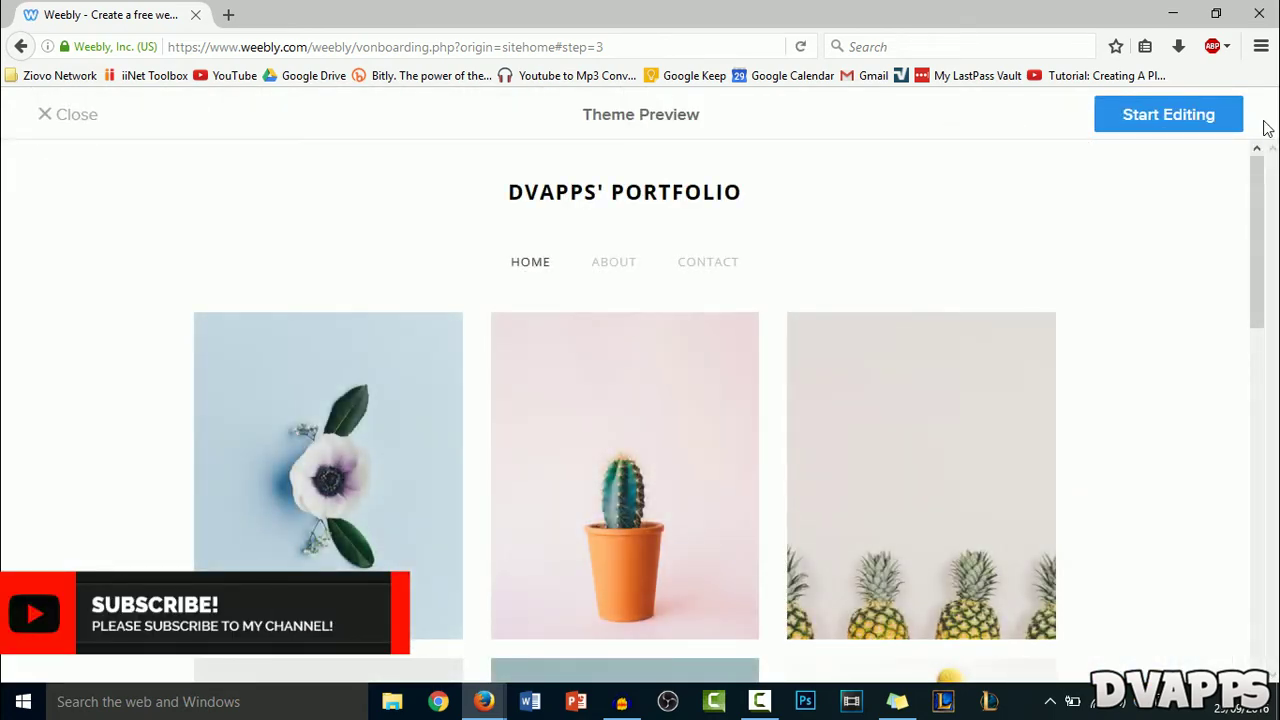
left_click(1172, 118)
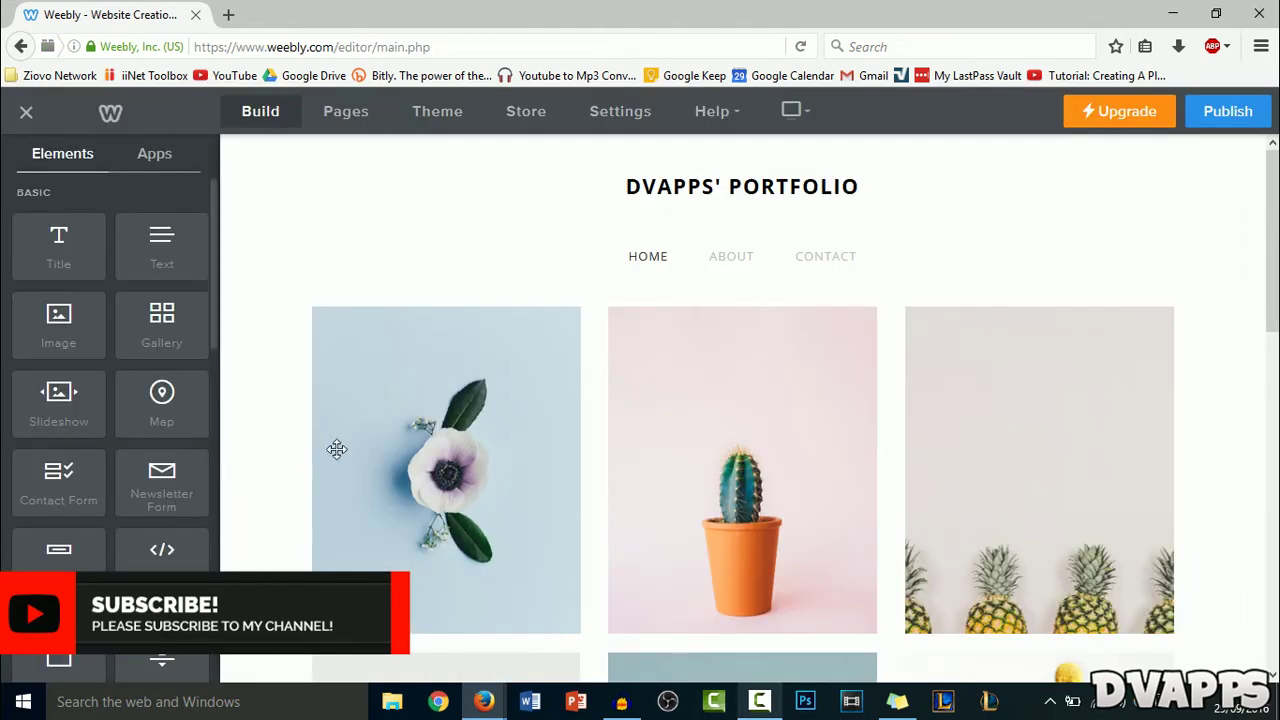
- Replace the first gallery flower image with the Thumbnail file uploaded from the computer
left_click(341, 508)
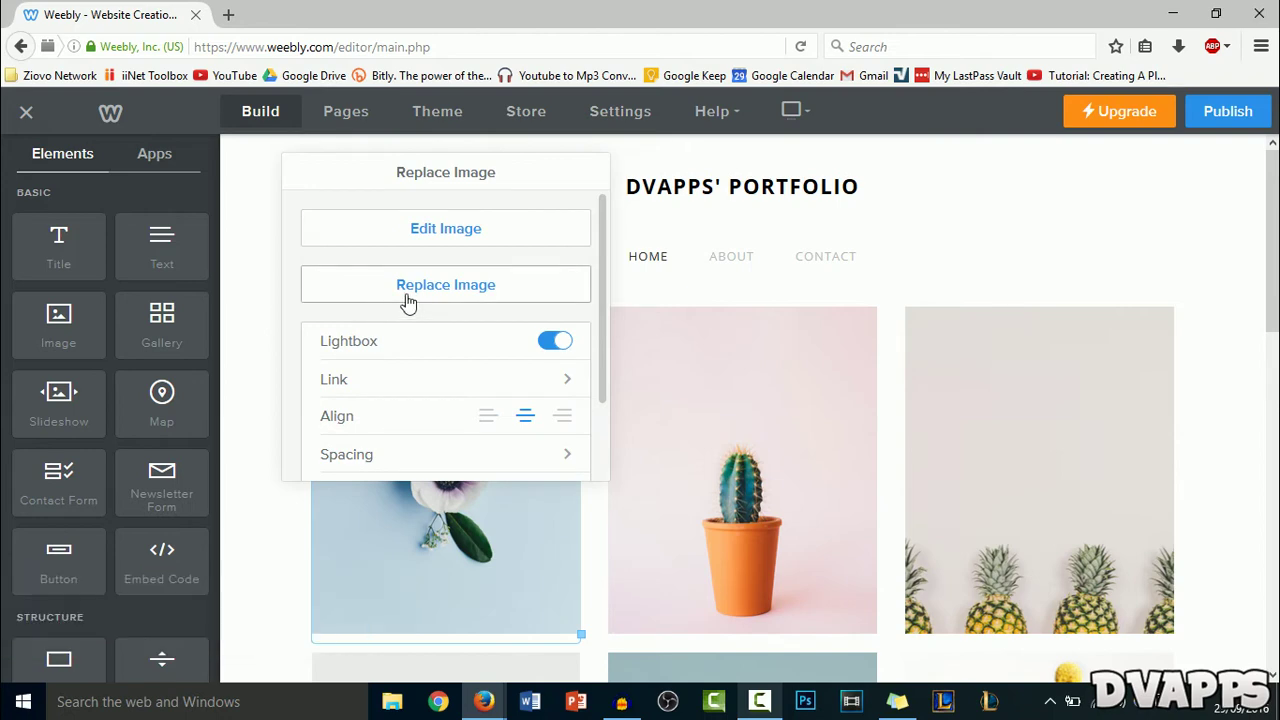
left_click(407, 295)
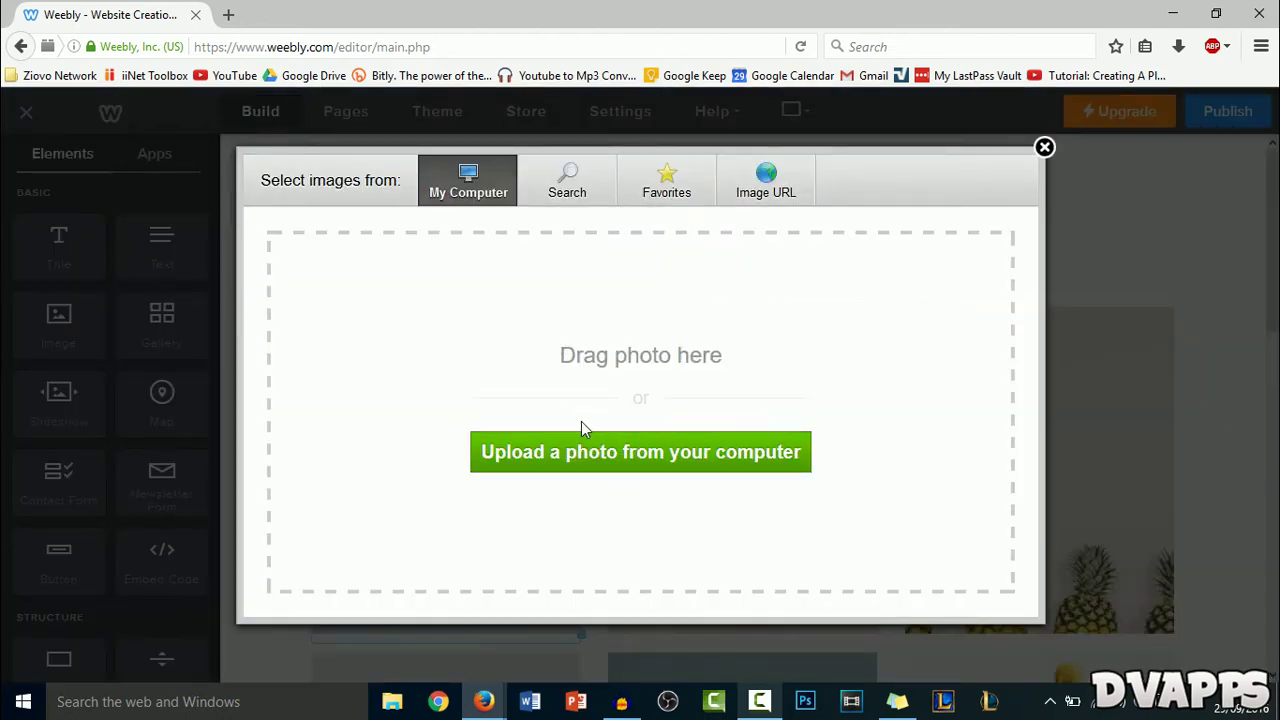
left_click(565, 445)
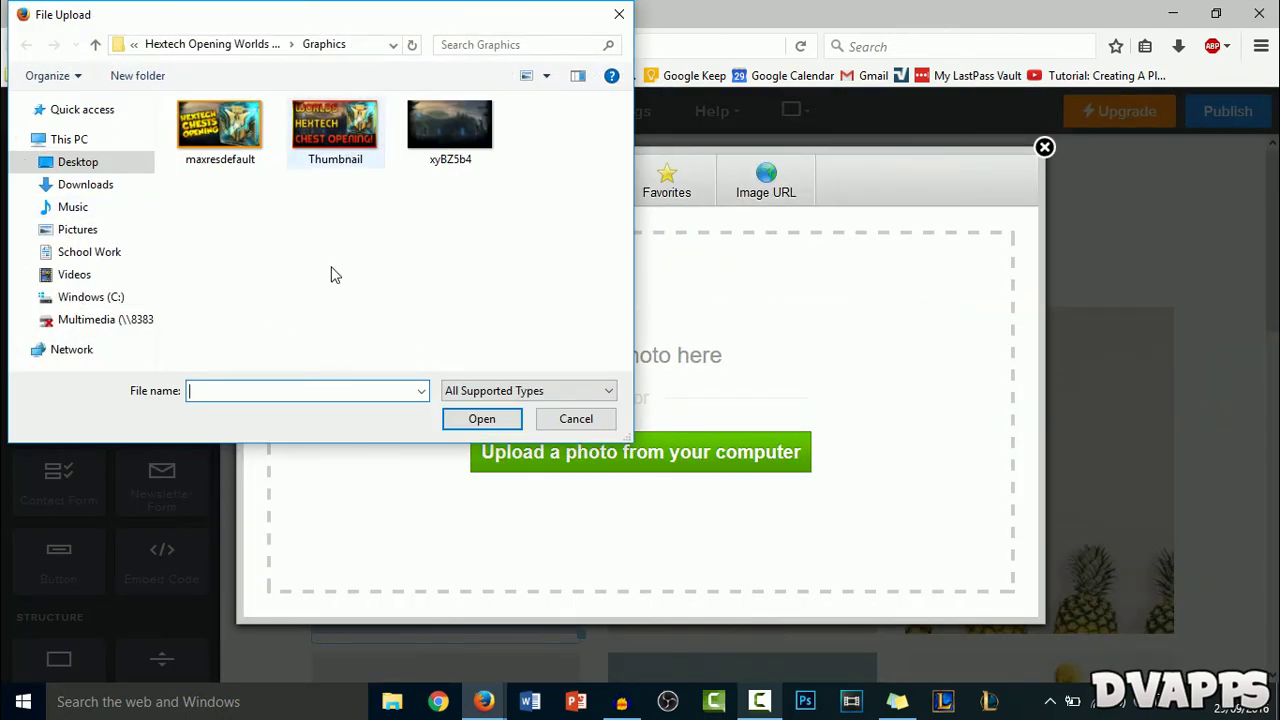
double_click(341, 115)
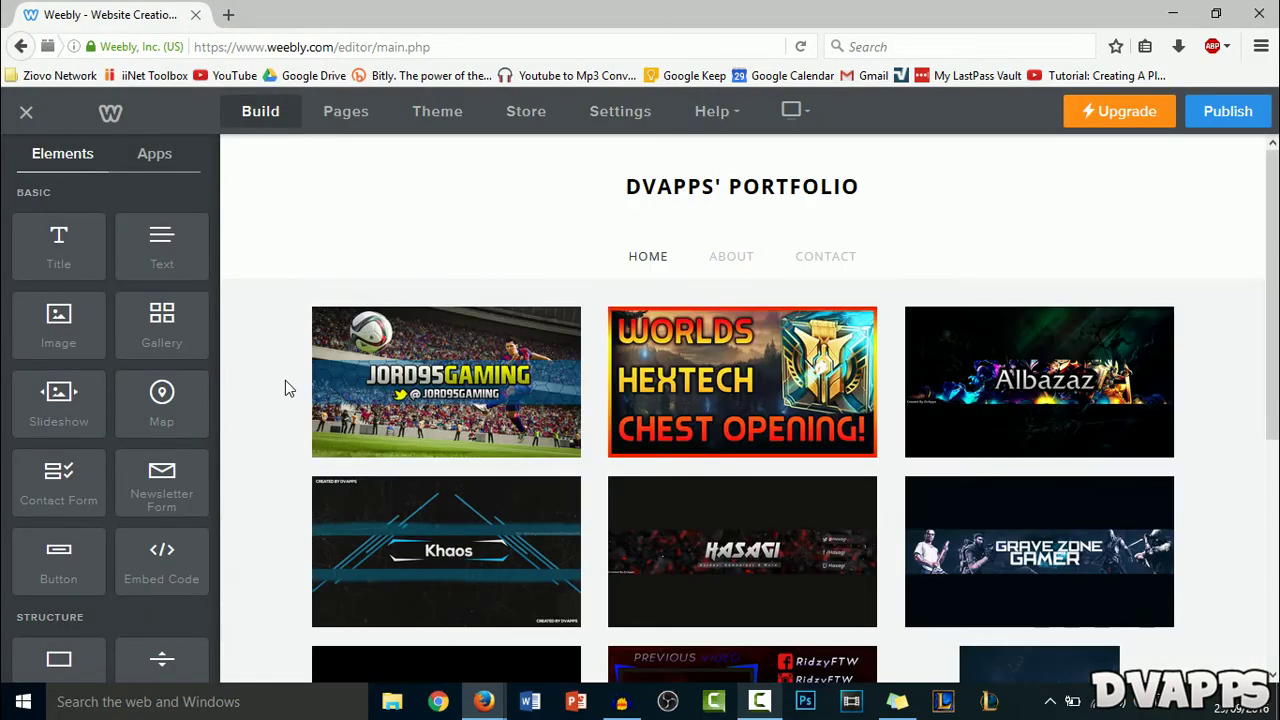
scroll(235, 414, "down", 3)
scroll(235, 414, "down", 3)
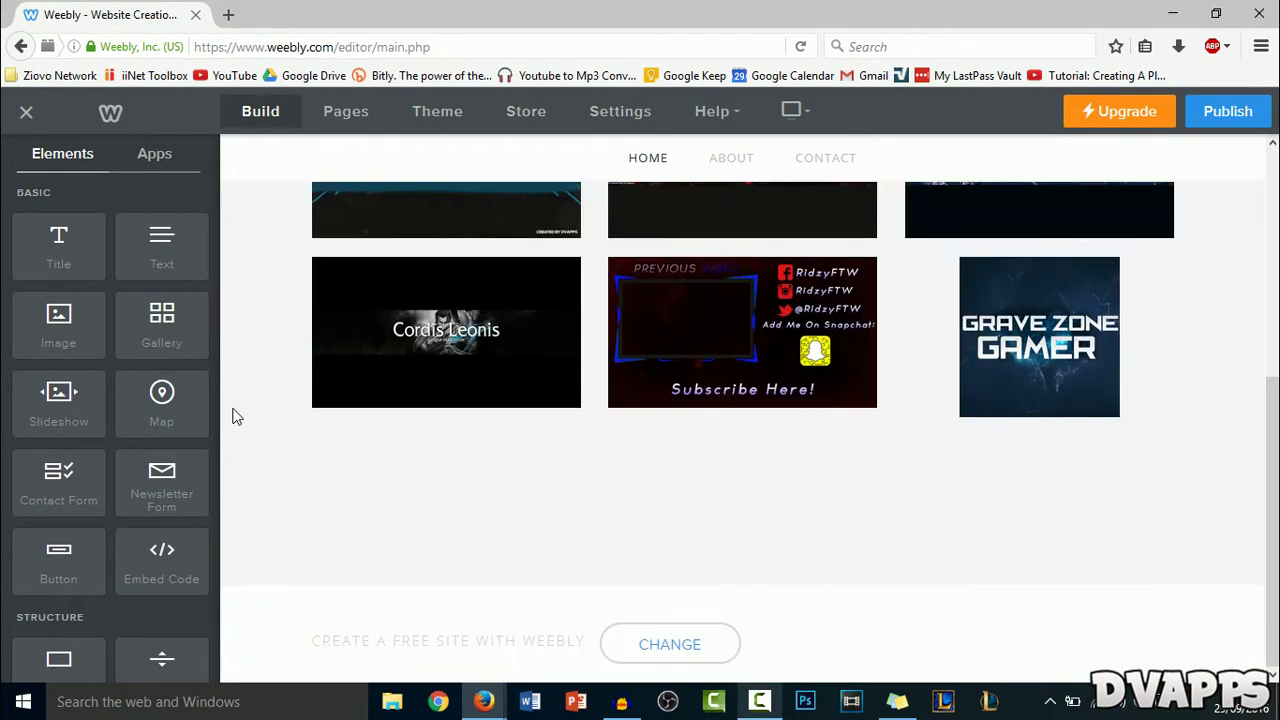
scroll(234, 415, "up", 6)
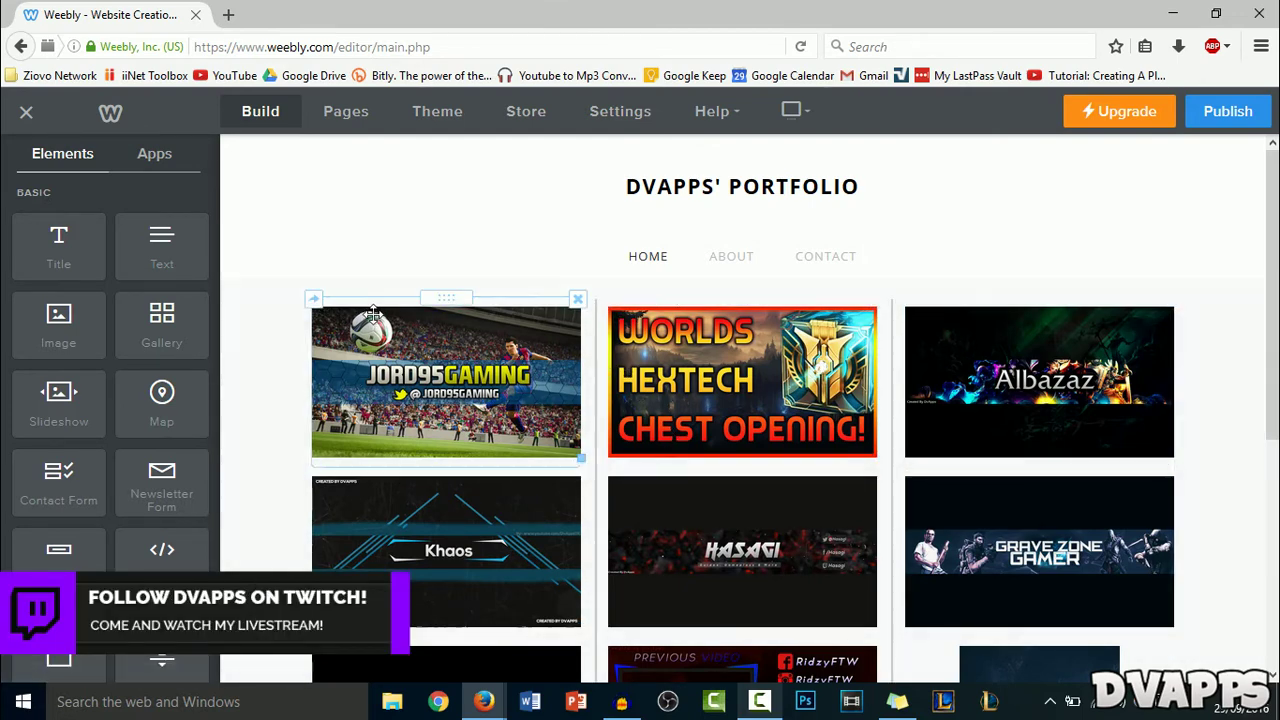
- Add a title block reading 'About' to the About page
left_click(733, 260)
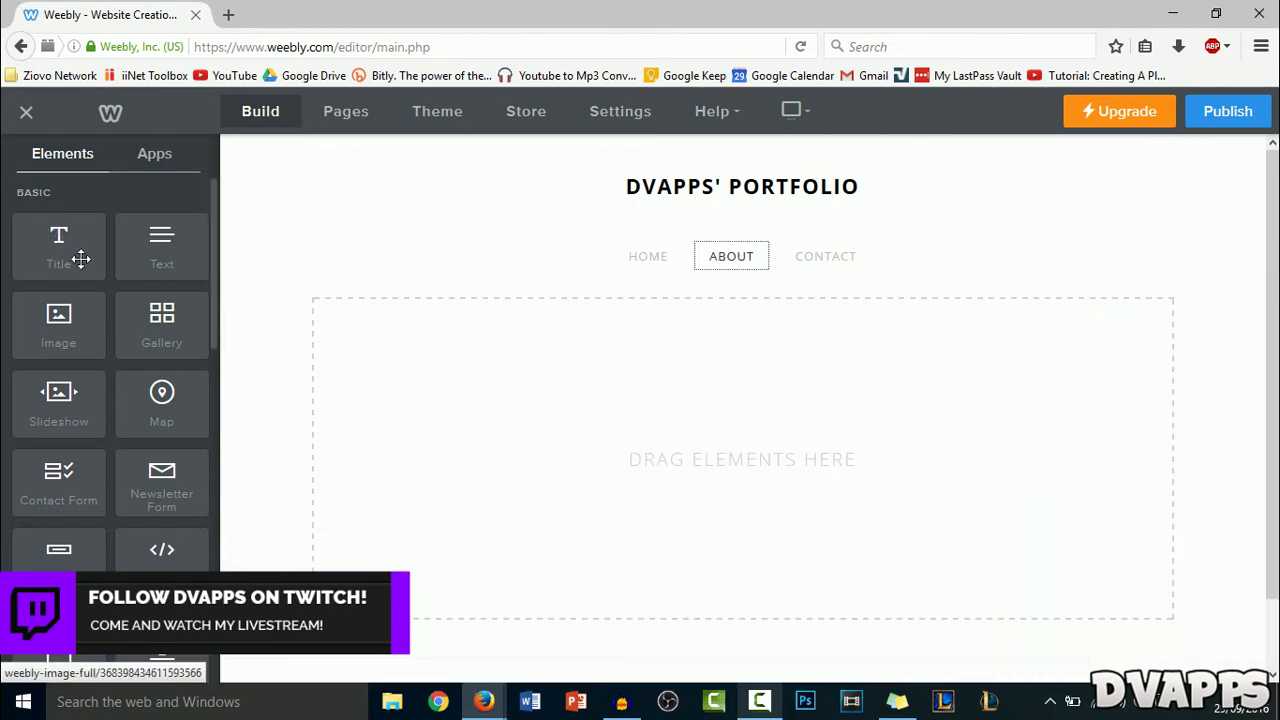
left_click_drag(80, 259, 506, 317)
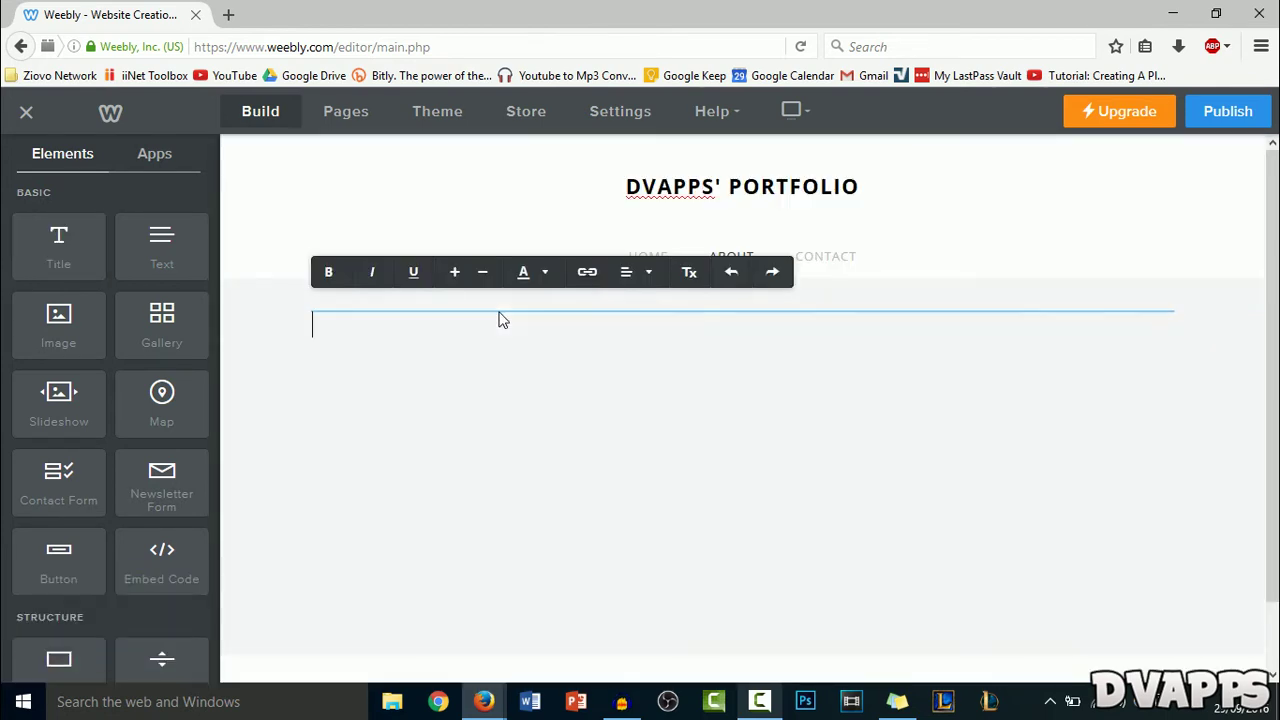
type("About")
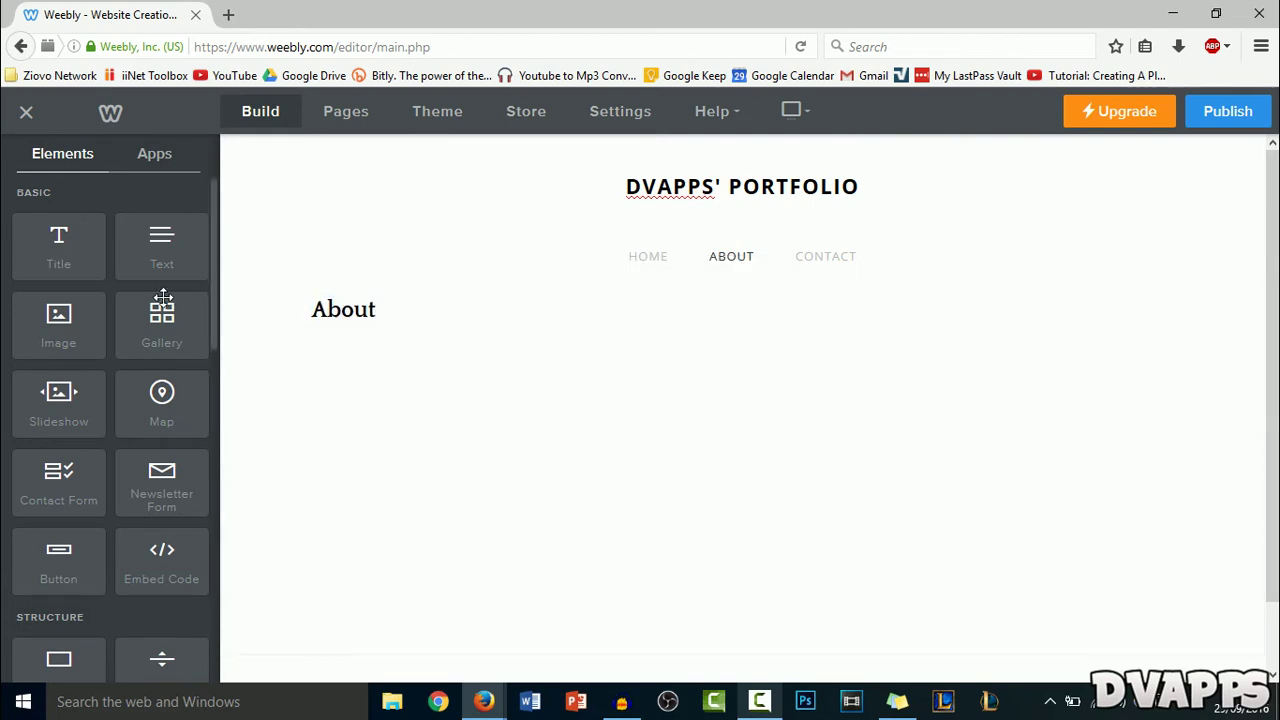
- Add the paragraph 'This is my portfolio, I'm not a graphics designer so my graphics are pretty basic'
left_click_drag(163, 243, 429, 346)
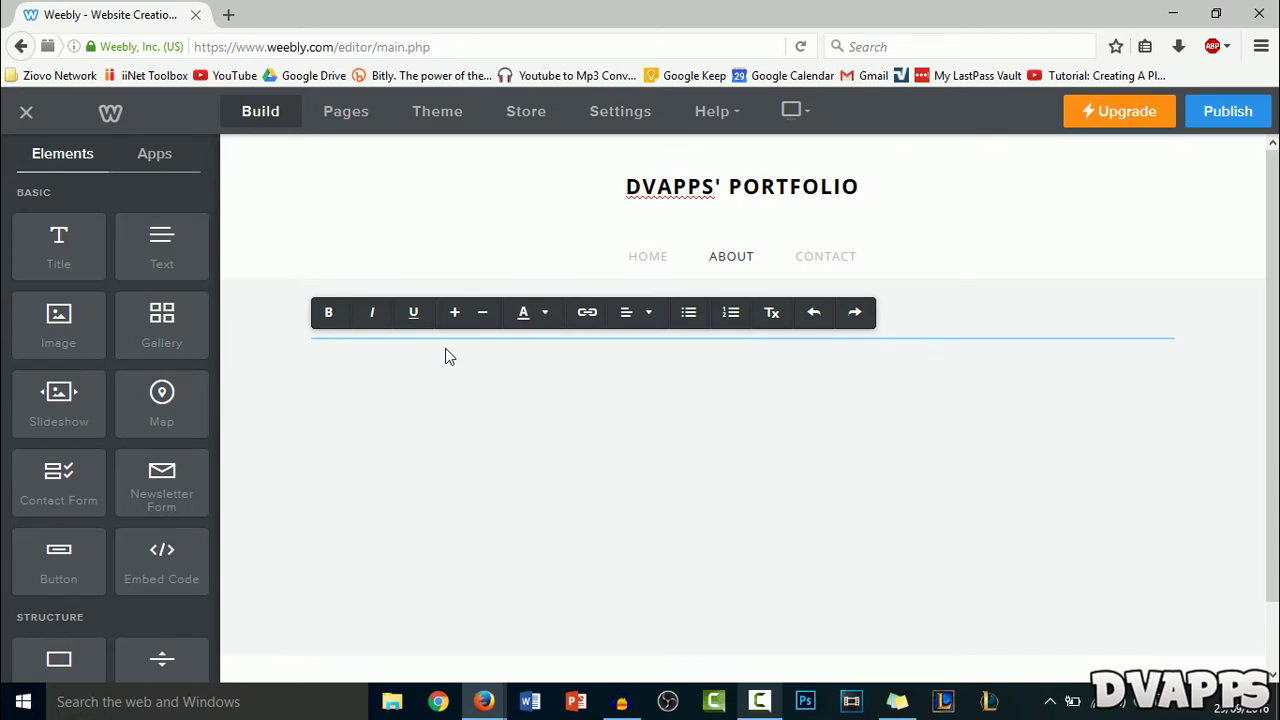
type("This is my portfol")
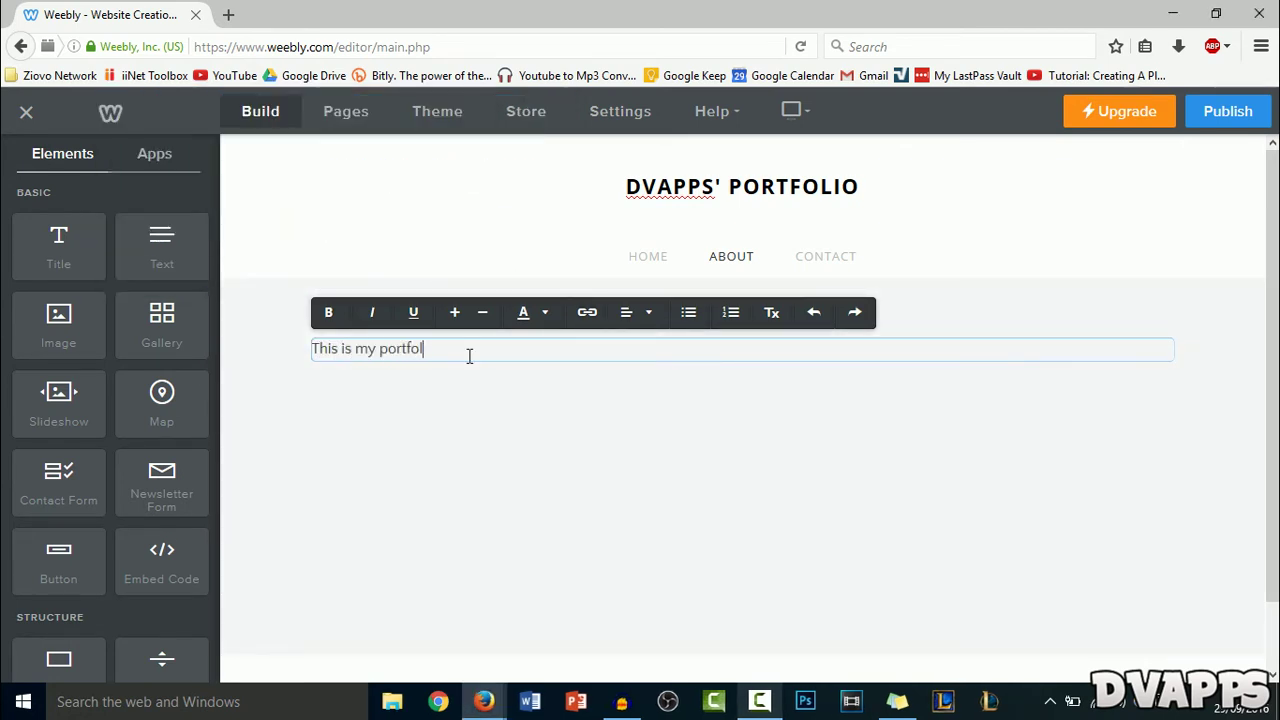
type("io, I'm not a graphics designer so my graphics are pretty basic.")
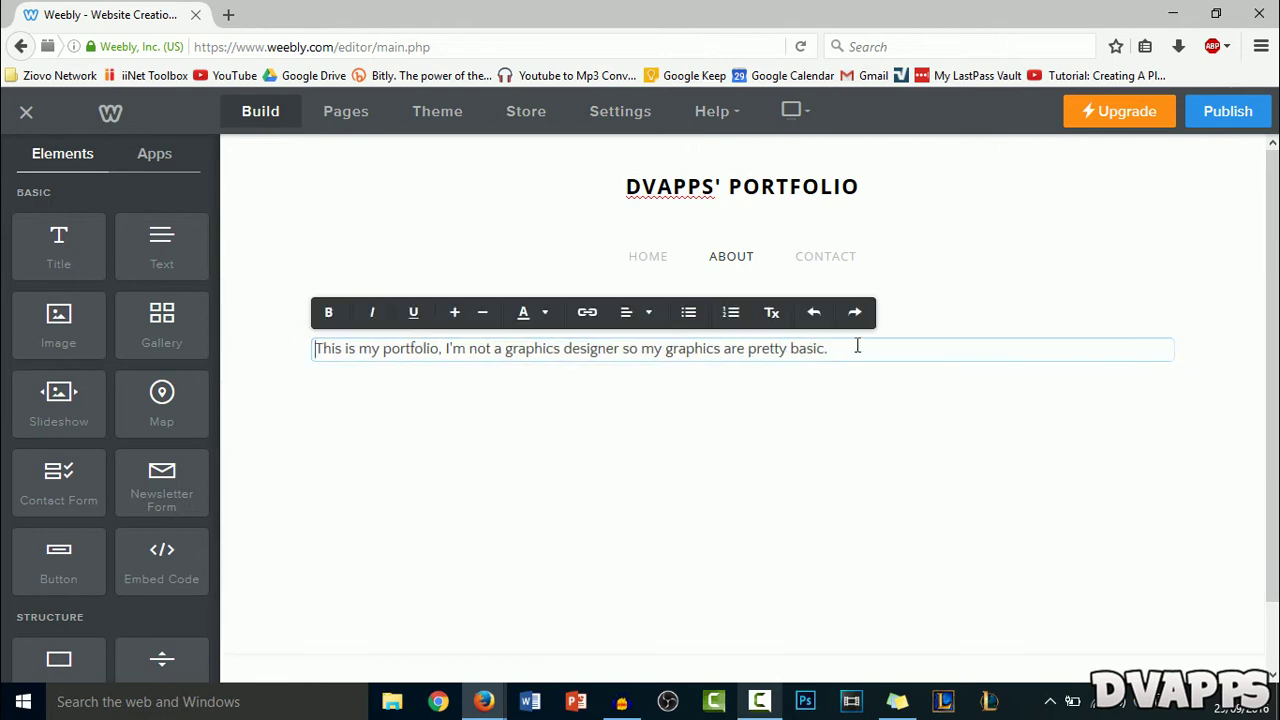
left_click(208, 389)
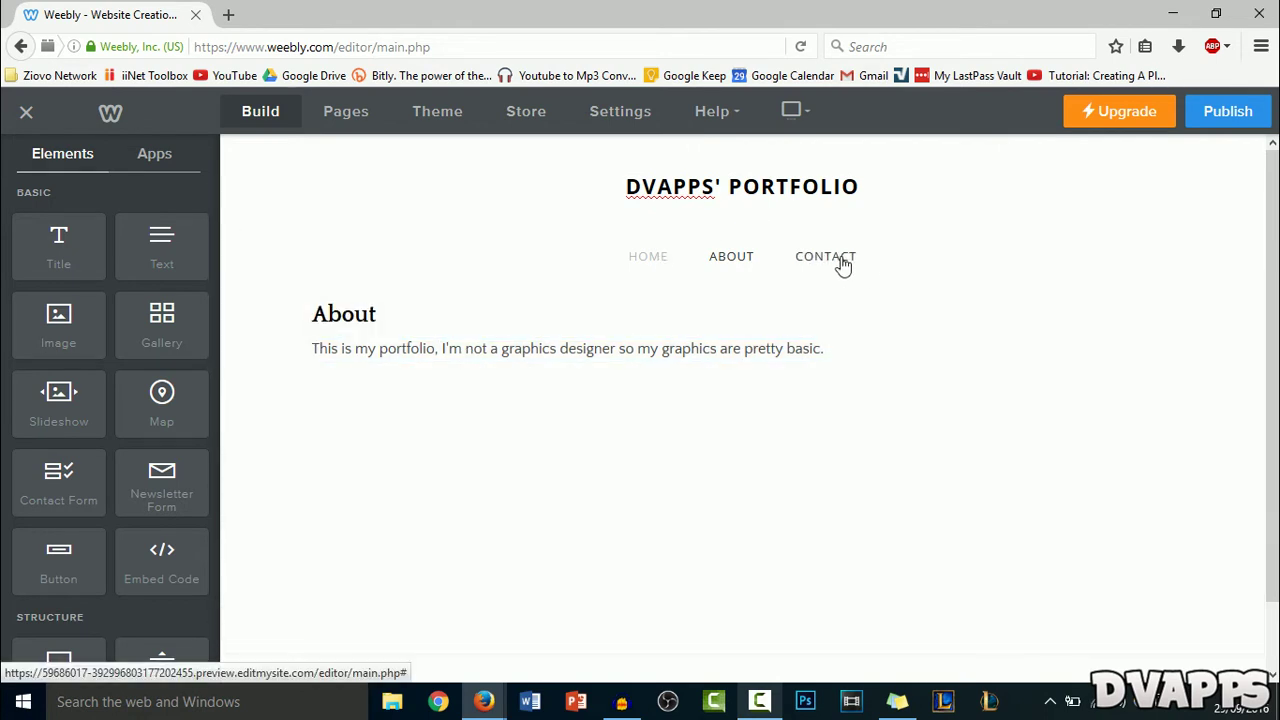
- Place a contact form titled 'Contact Me' on the Contact page and save it
left_click(838, 260)
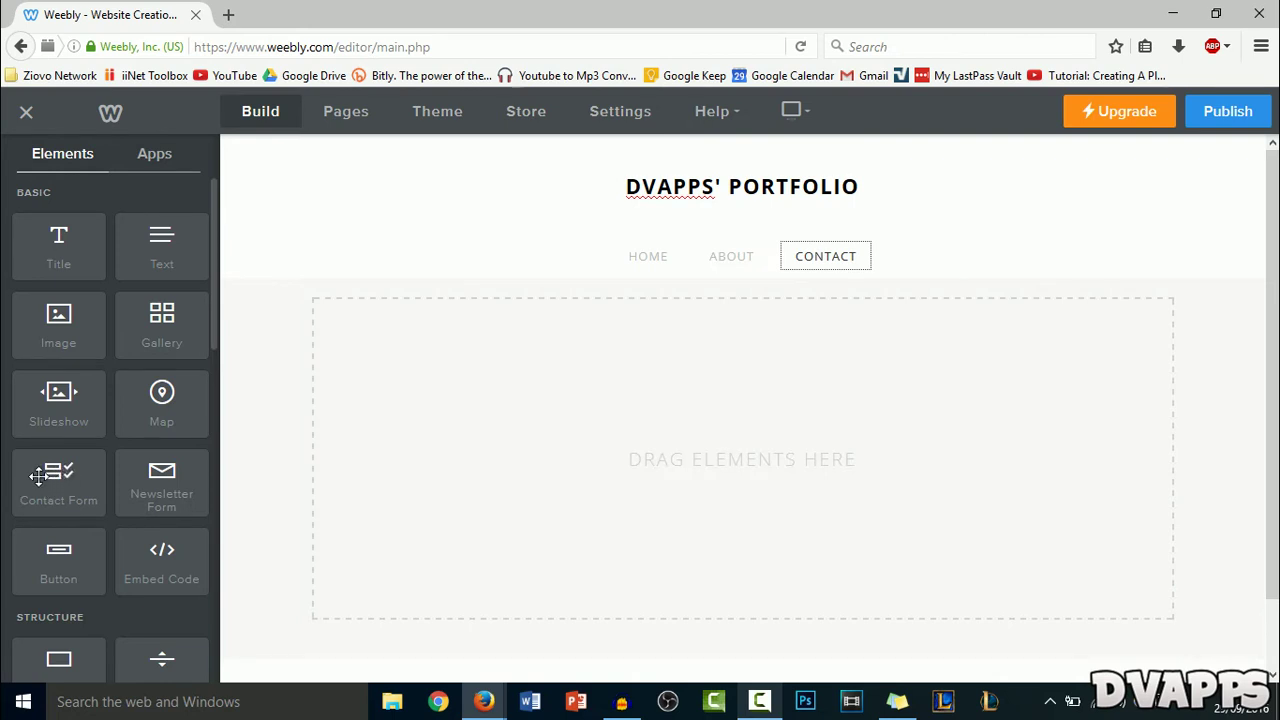
left_click_drag(40, 477, 623, 443)
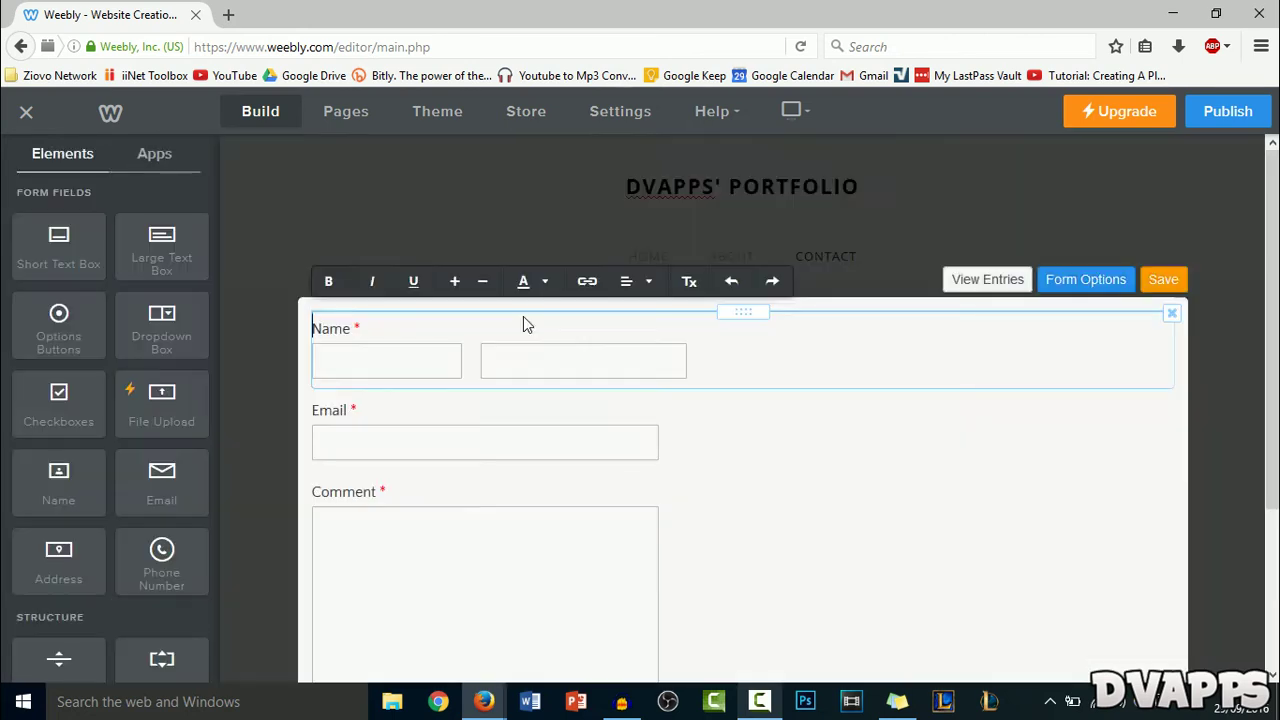
type("Contact Me")
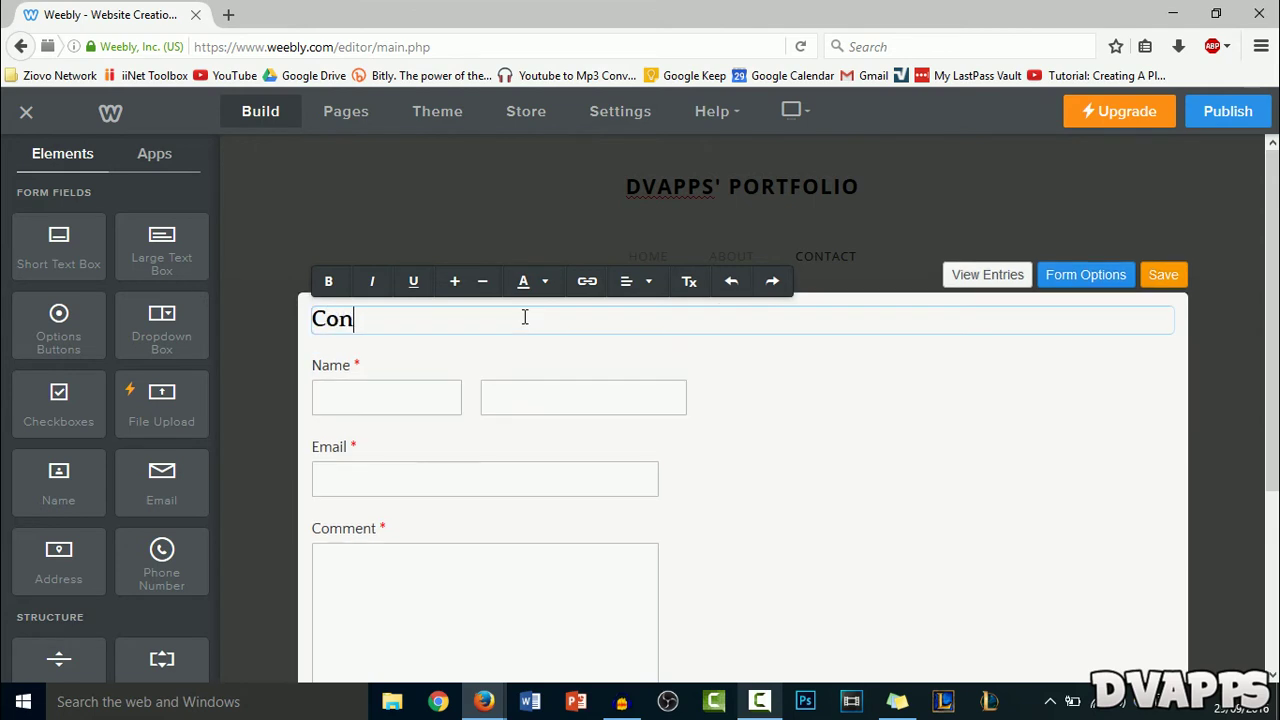
scroll(826, 446, "down", 1)
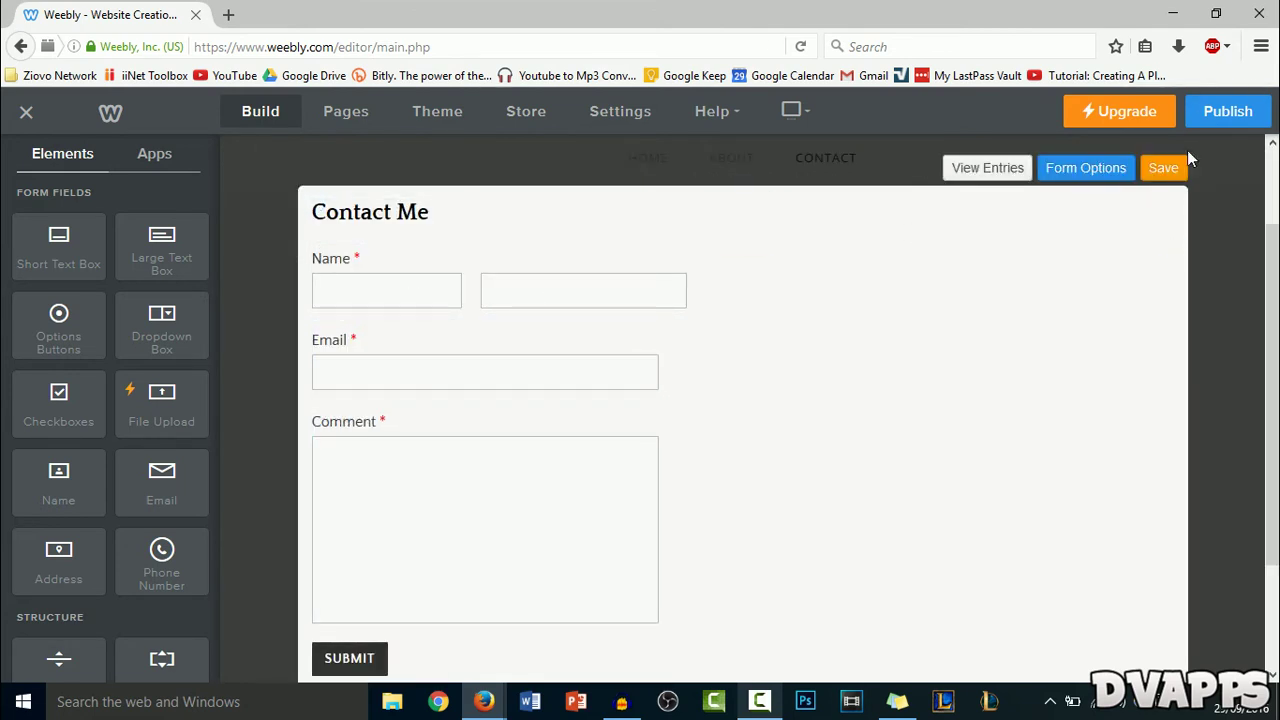
left_click(1173, 174)
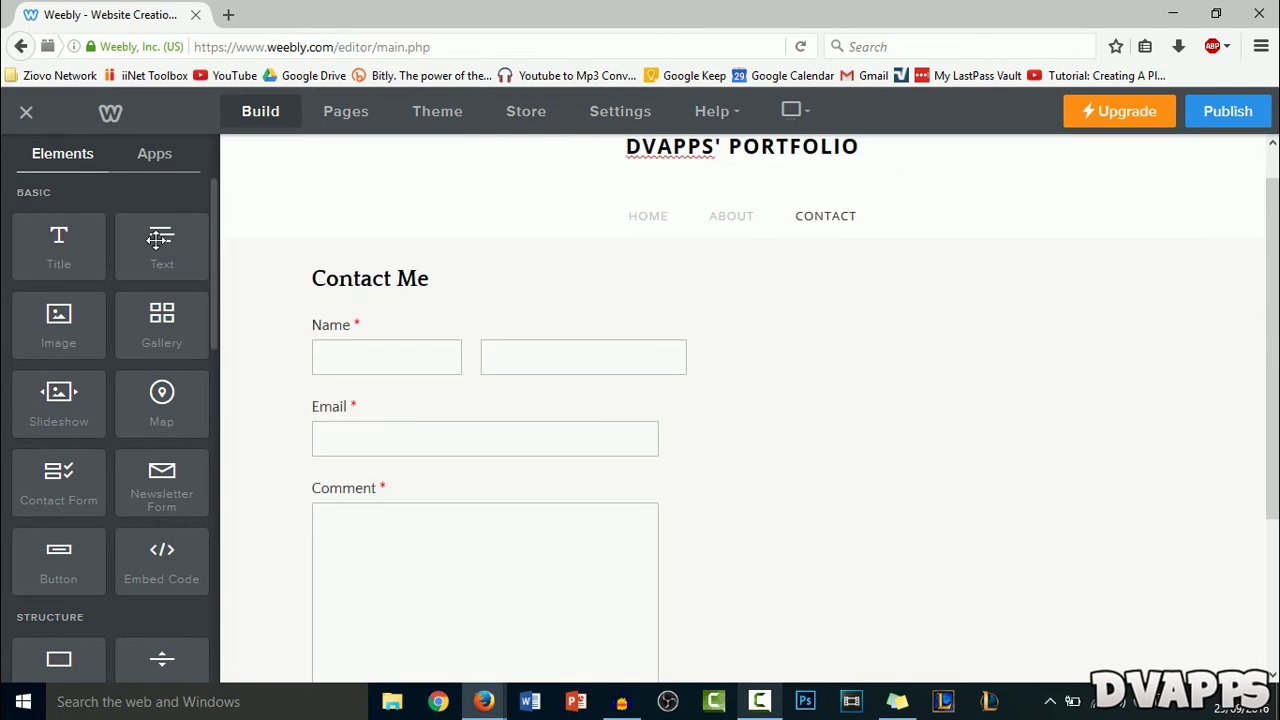
scroll(561, 525, "down", 2)
left_click_drag(152, 237, 517, 549)
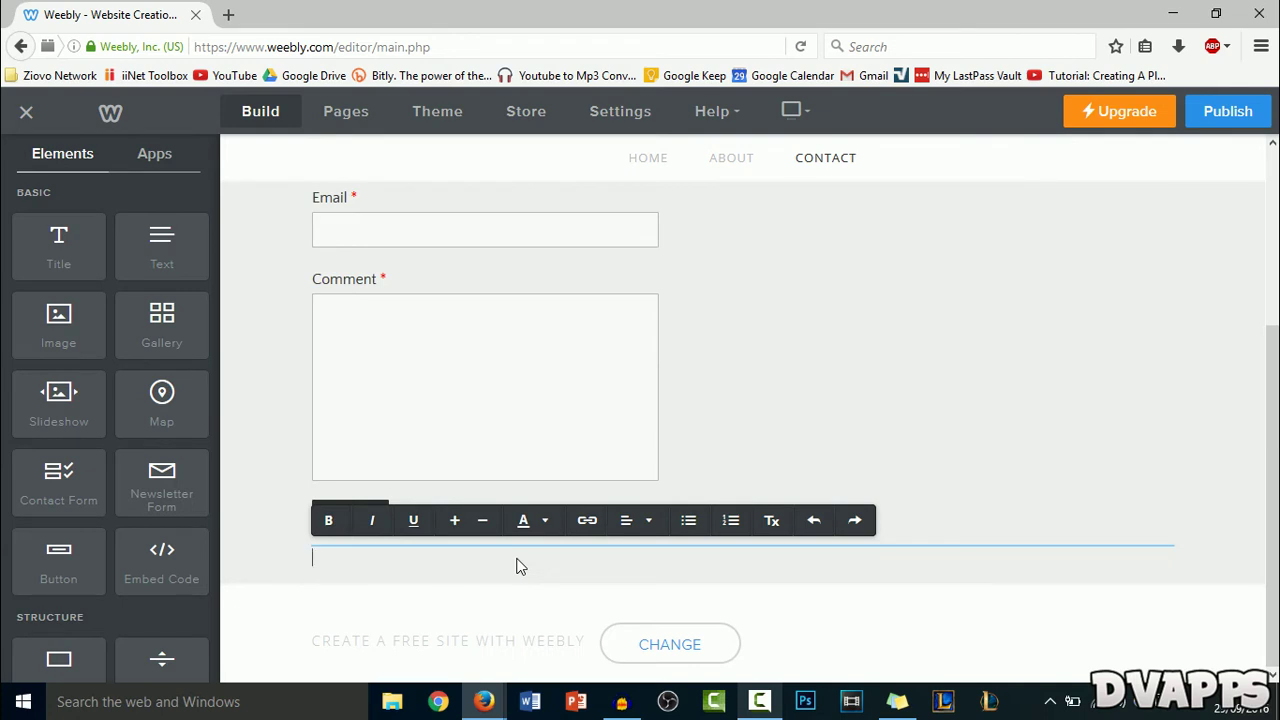
type("Check out my")
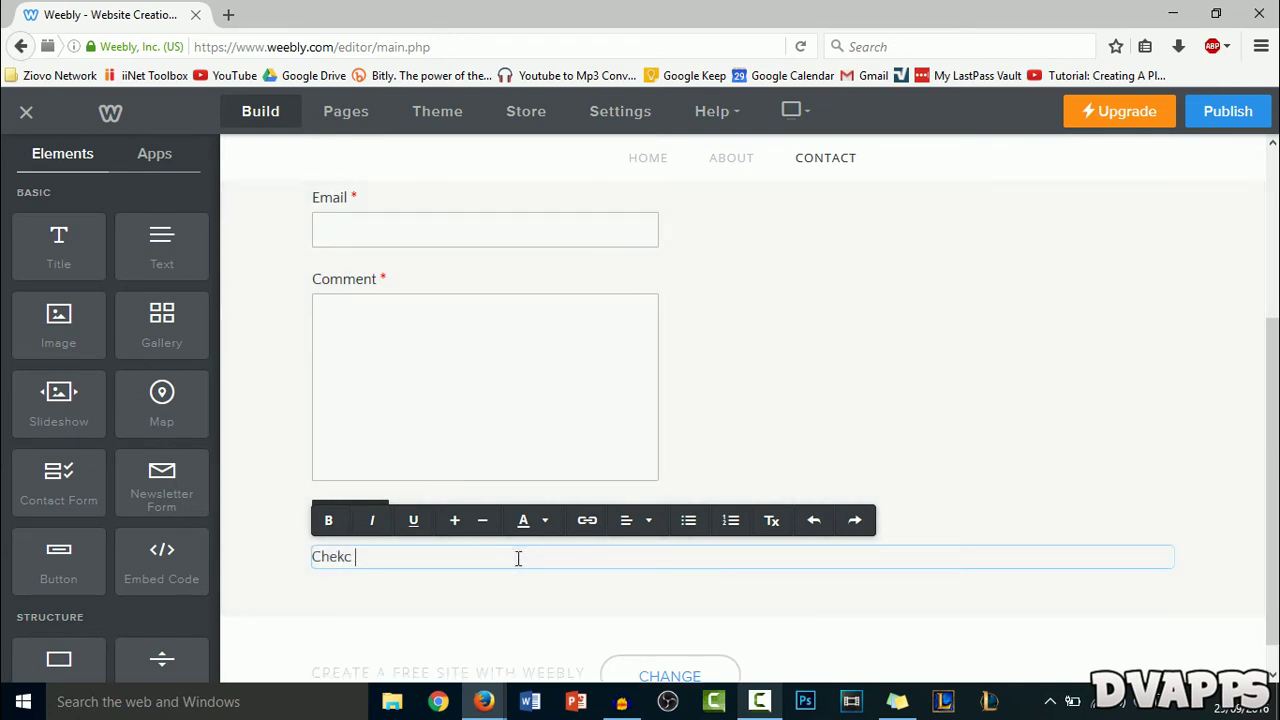
type(" YouTube channel:")
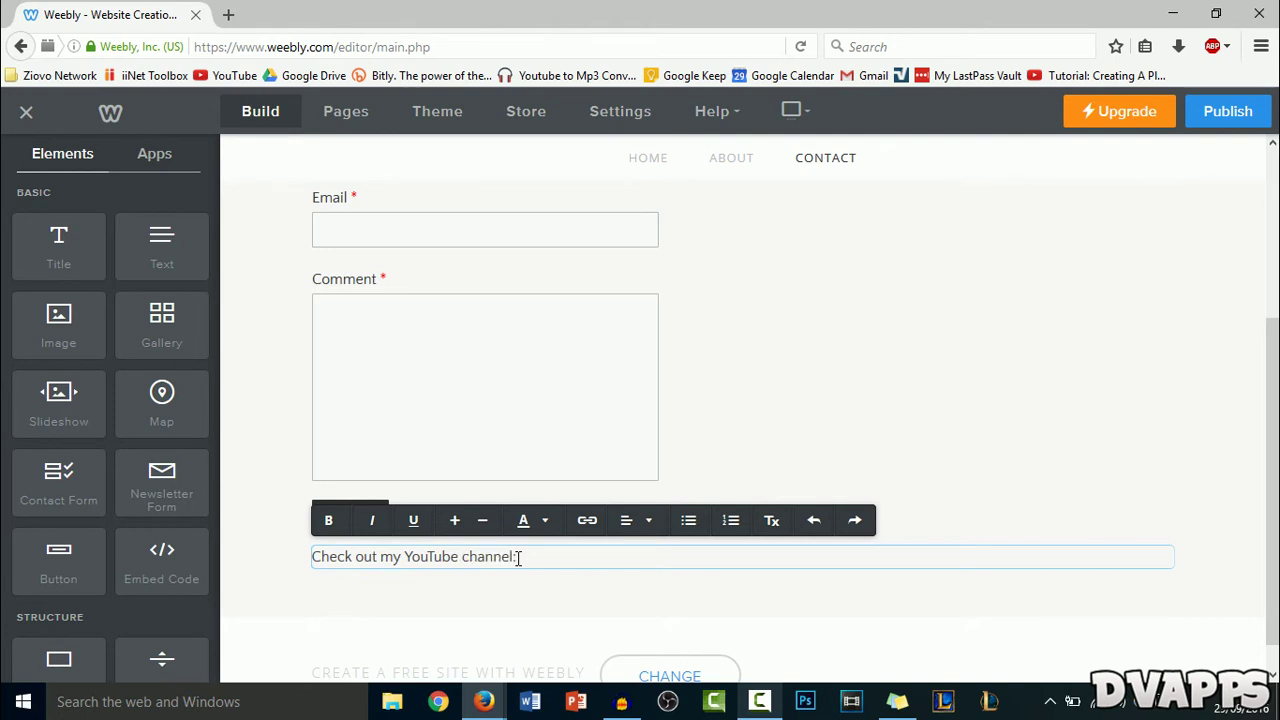
type(" https://www.youtube.com/dvappstk/")
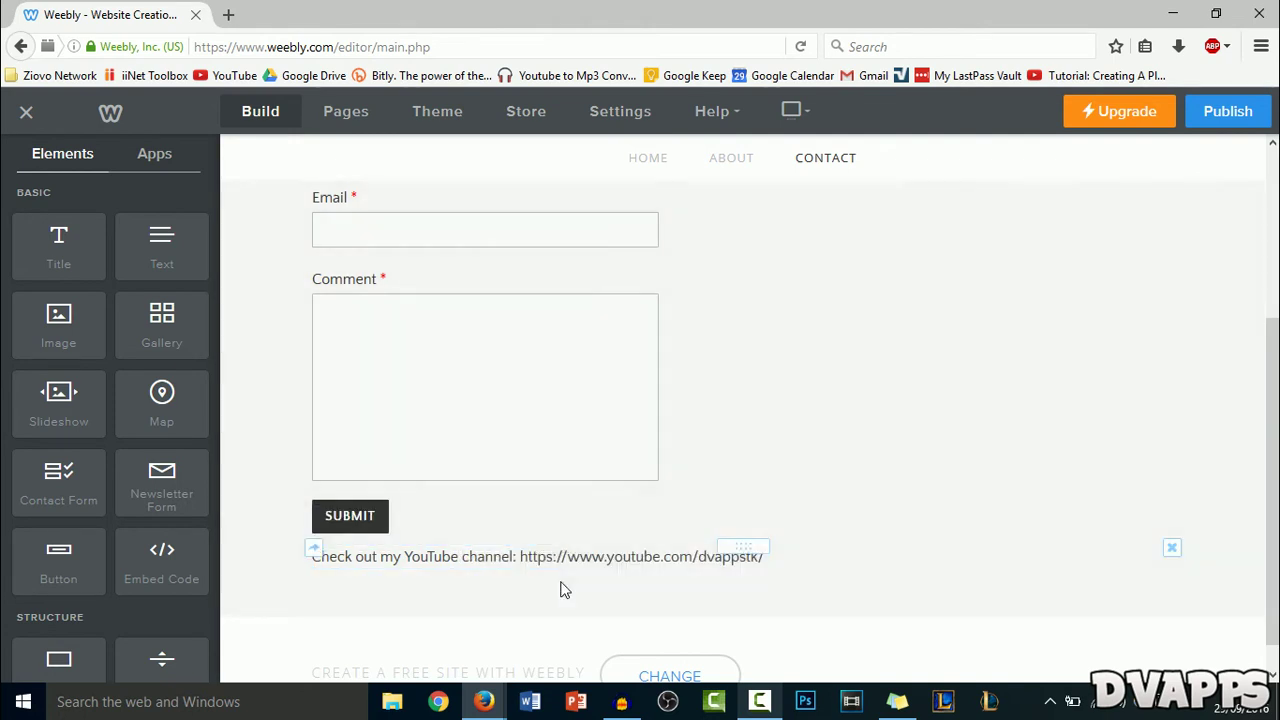
left_click(460, 608)
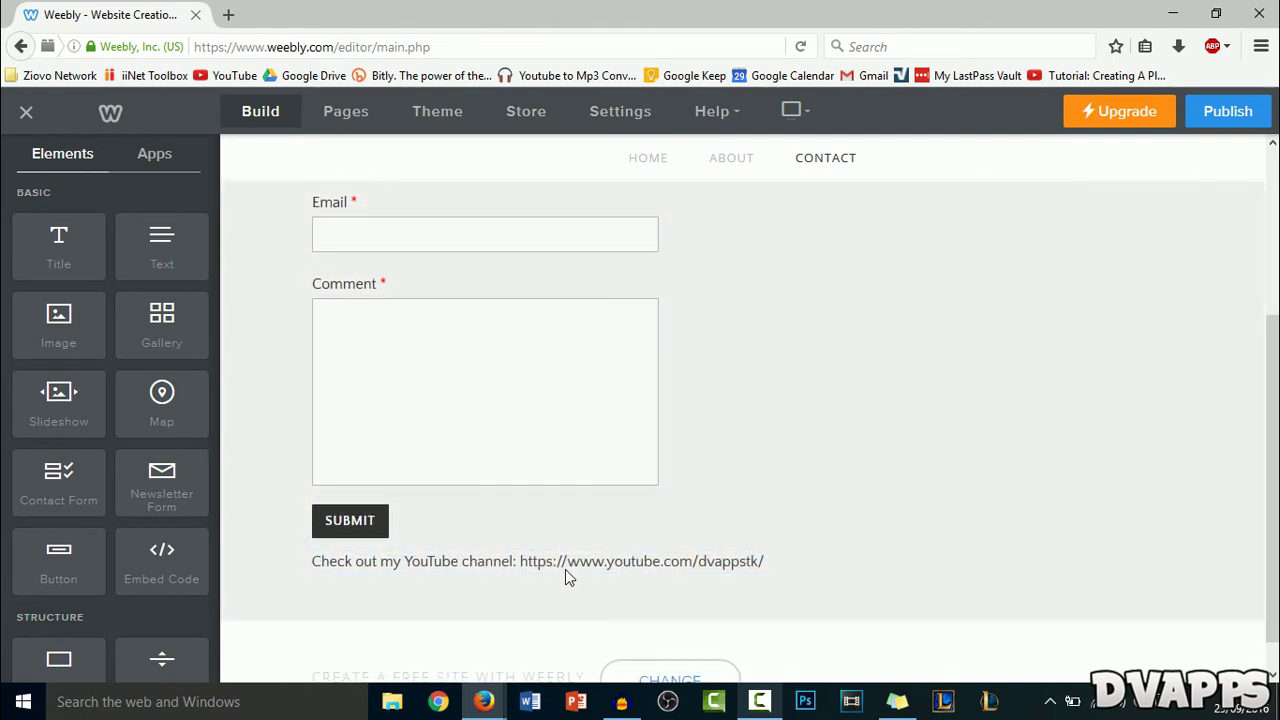
scroll(563, 574, "up", 3)
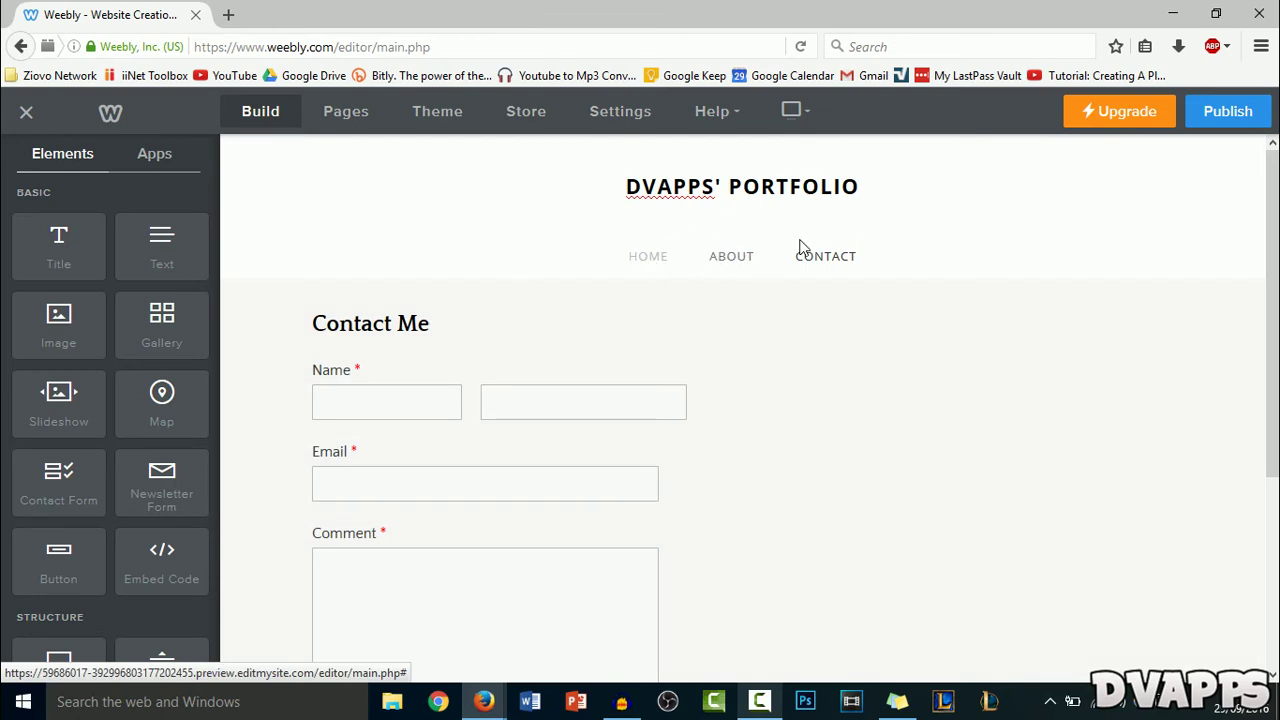
- Review the Home, About and Contact pages, checking Contact's settings and trying to reorder it
left_click(345, 118)
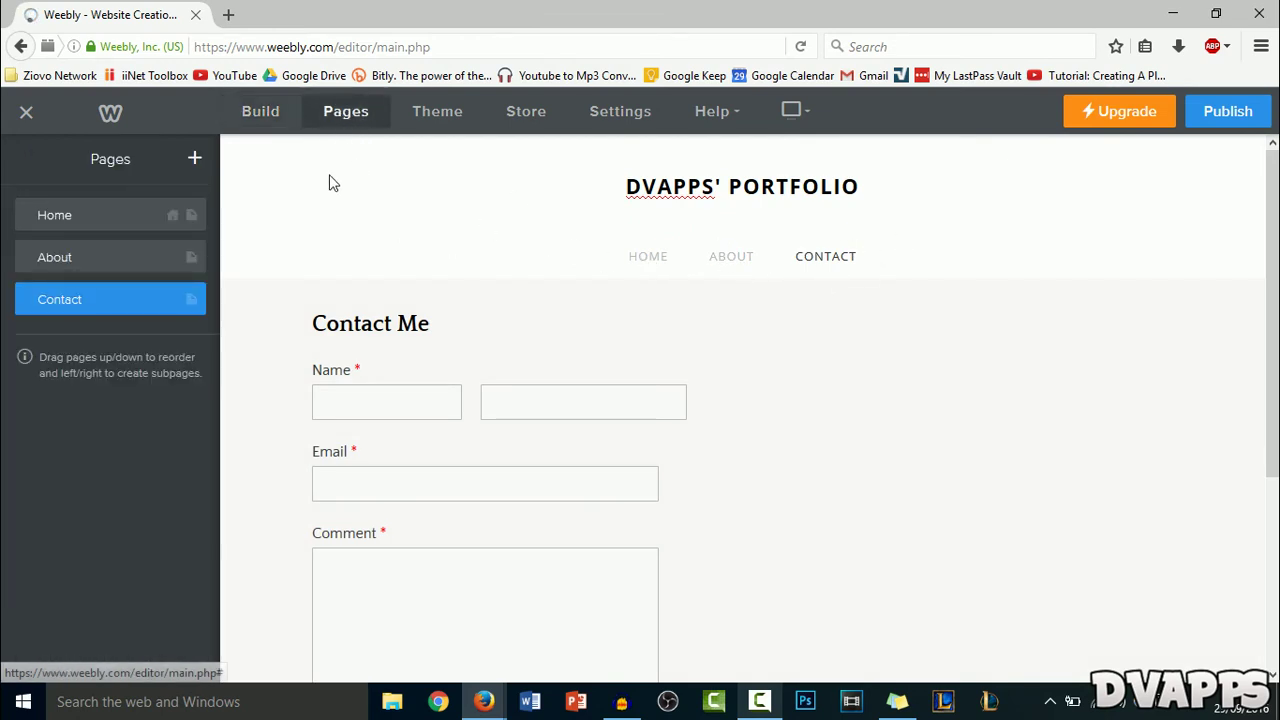
left_click(194, 306)
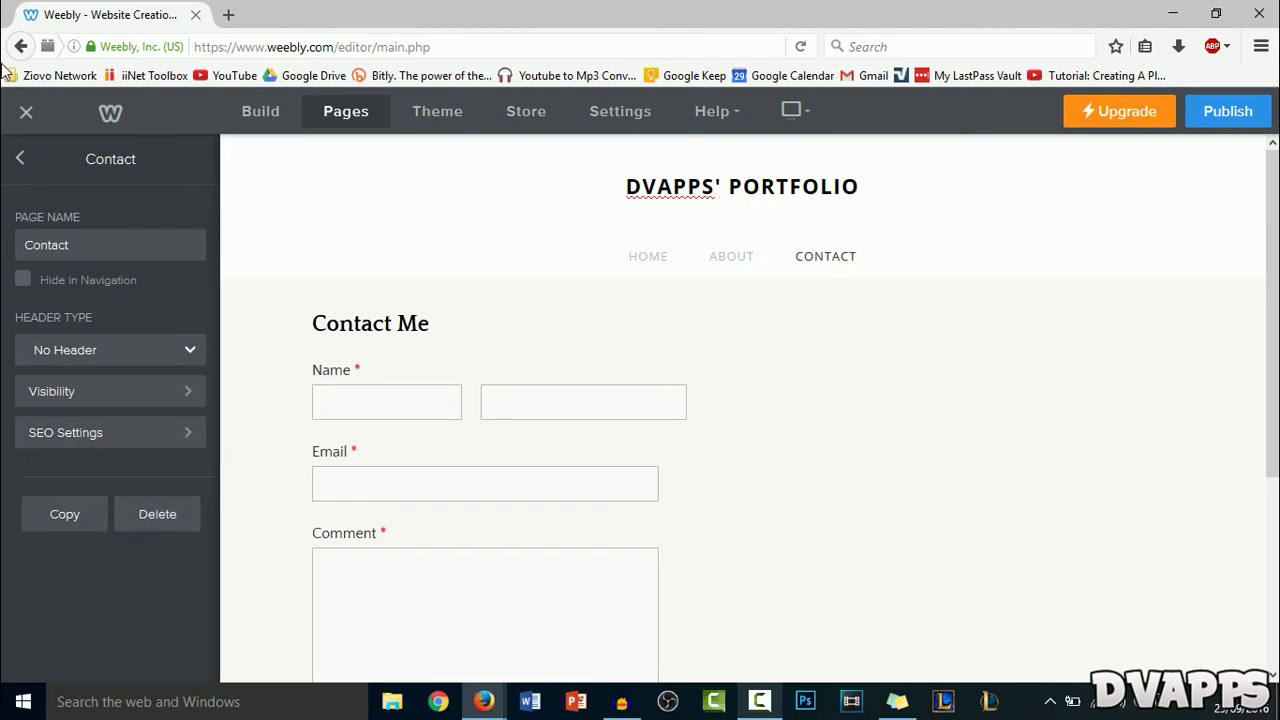
left_click(20, 158)
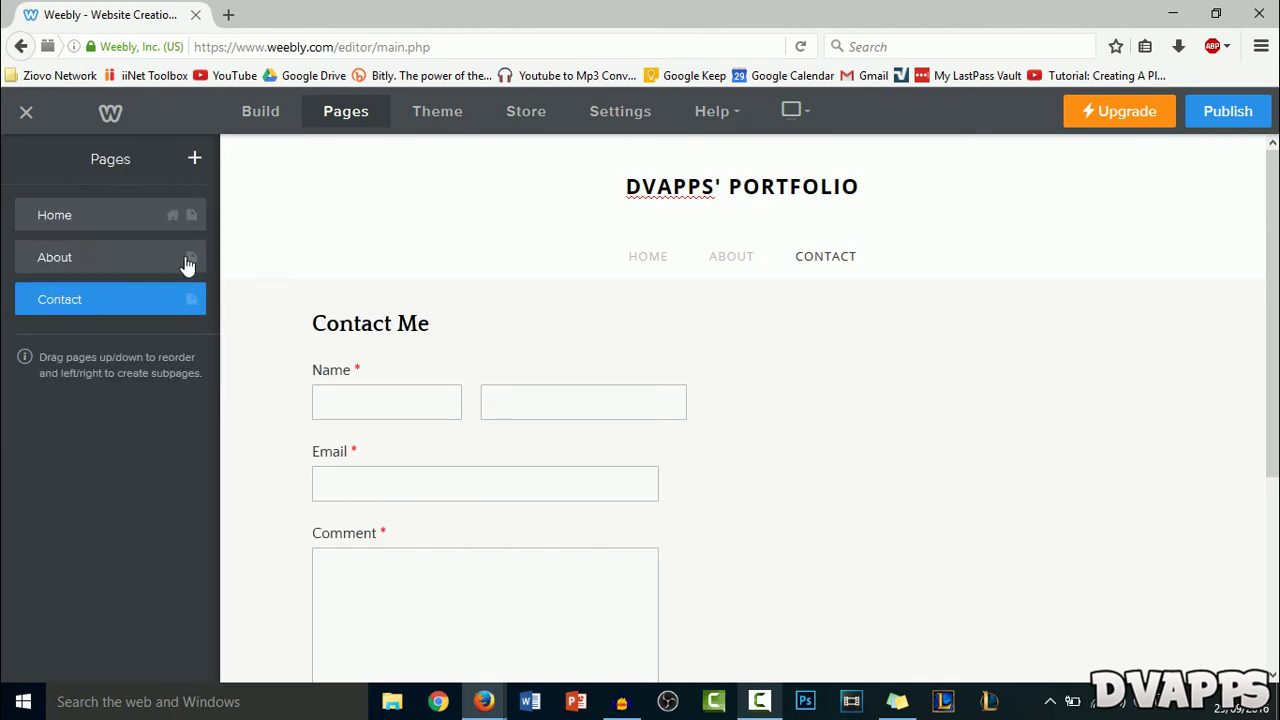
left_click_drag(24, 297, 232, 302)
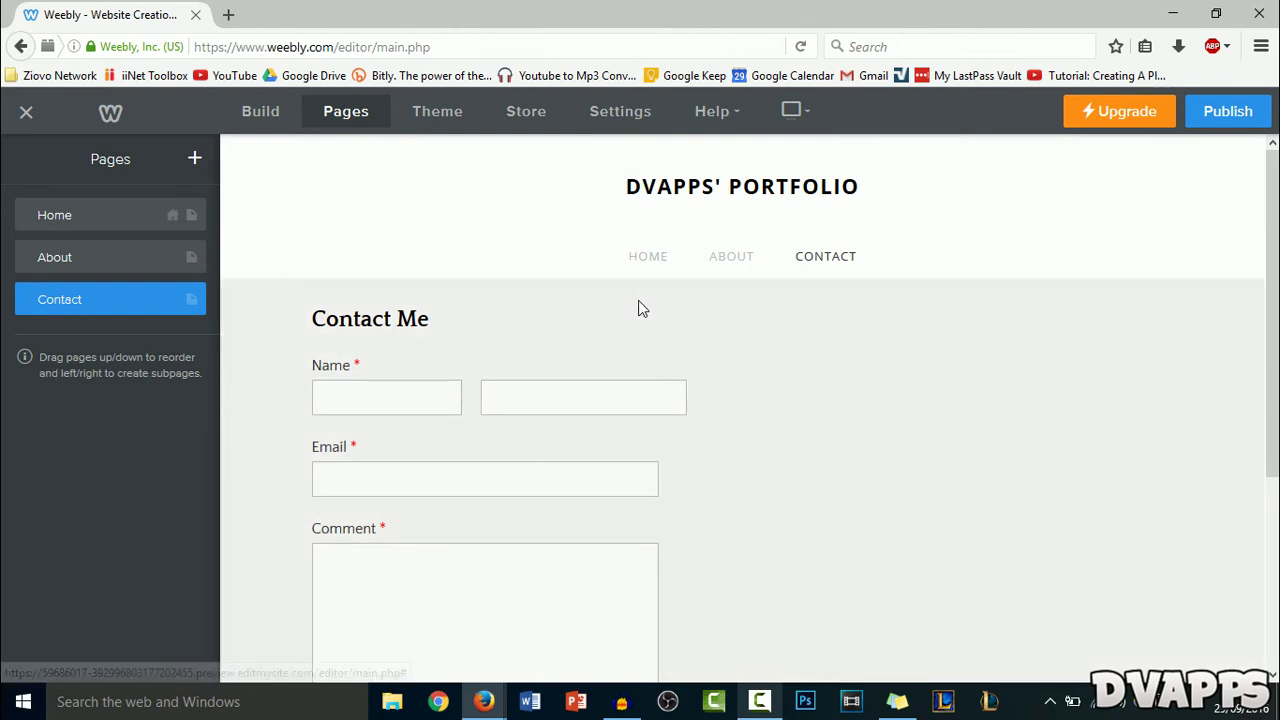
- Publish the site on the free subdomain oasdfoadsfoijdsa.weebly.com
left_click(1230, 112)
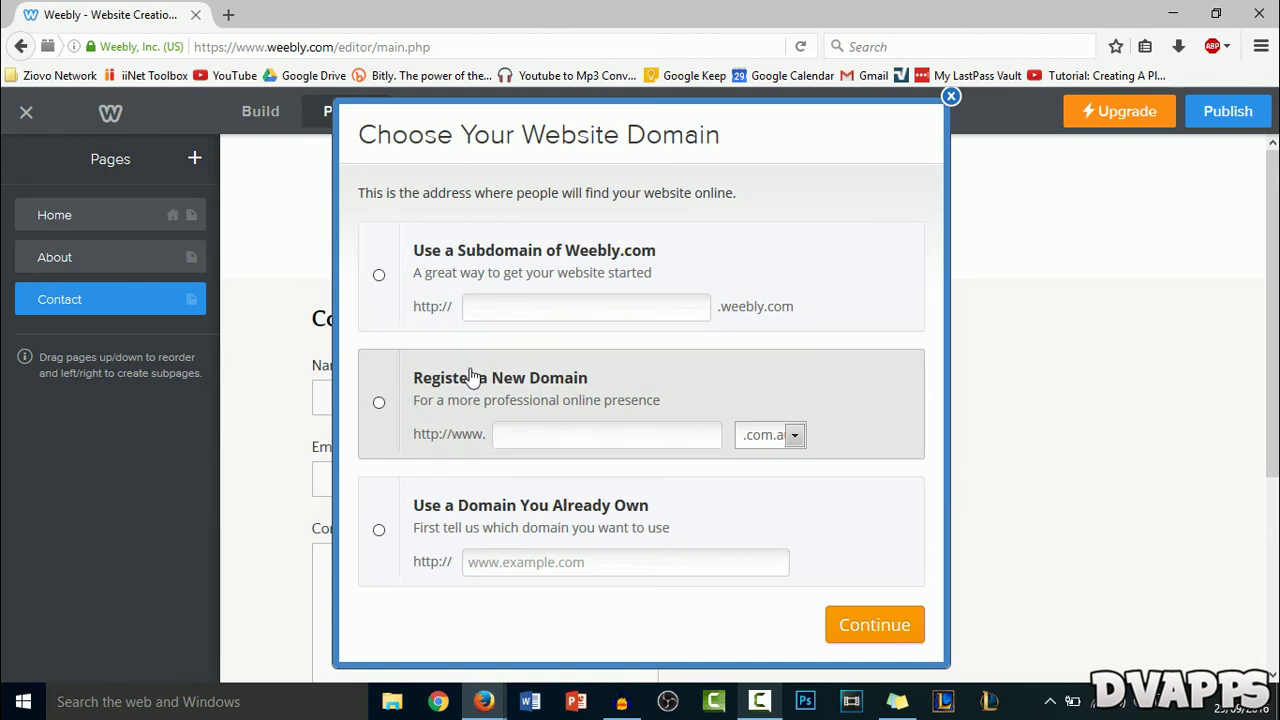
left_click(536, 310)
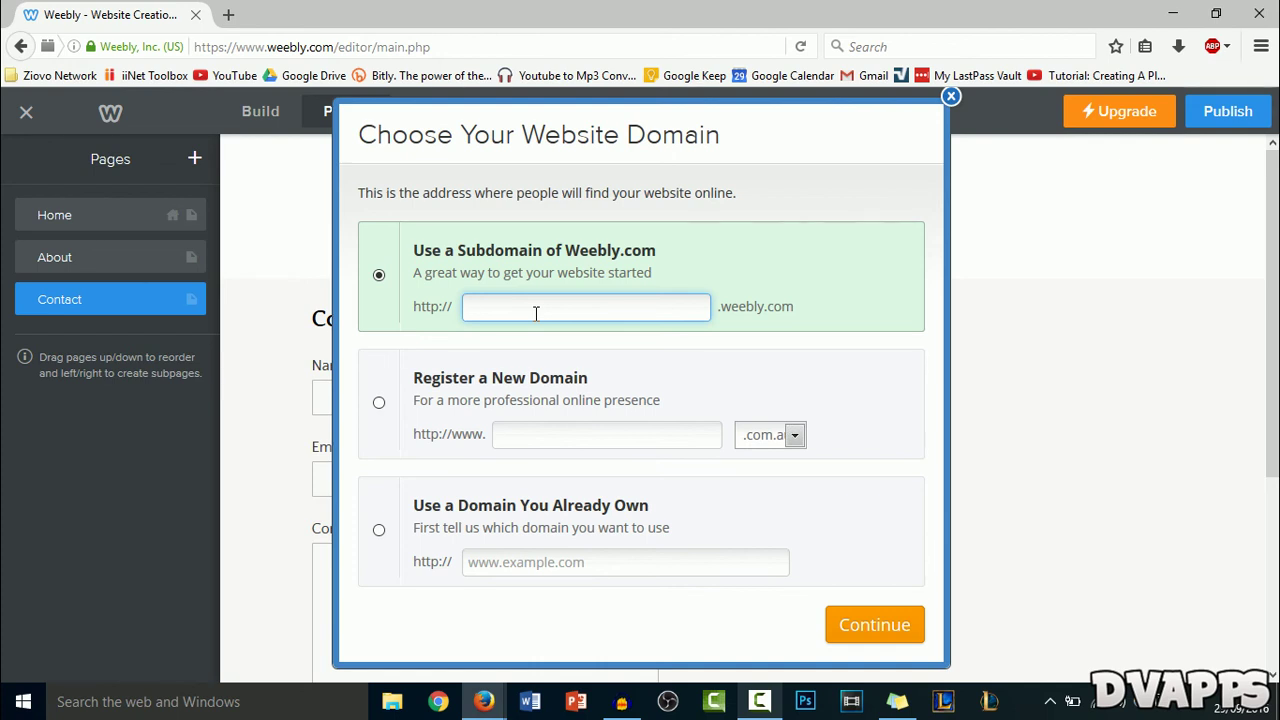
type("oasdfoadsfoijdsa")
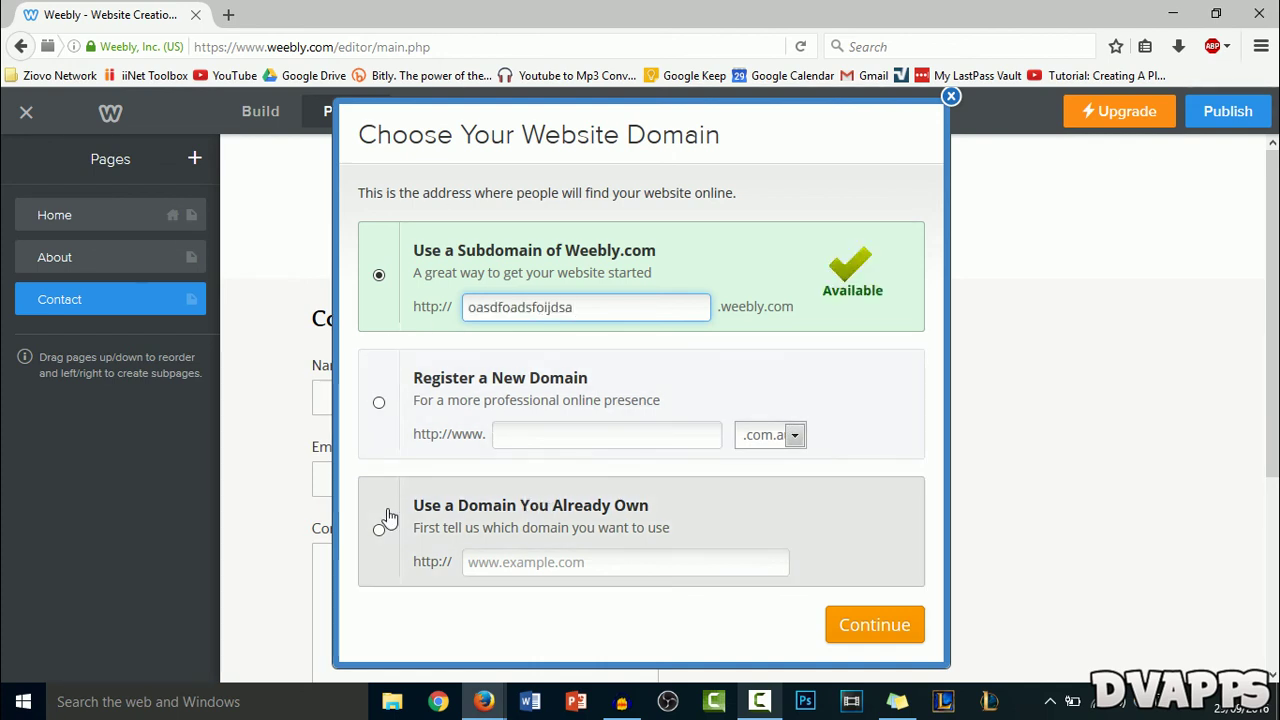
left_click(860, 624)
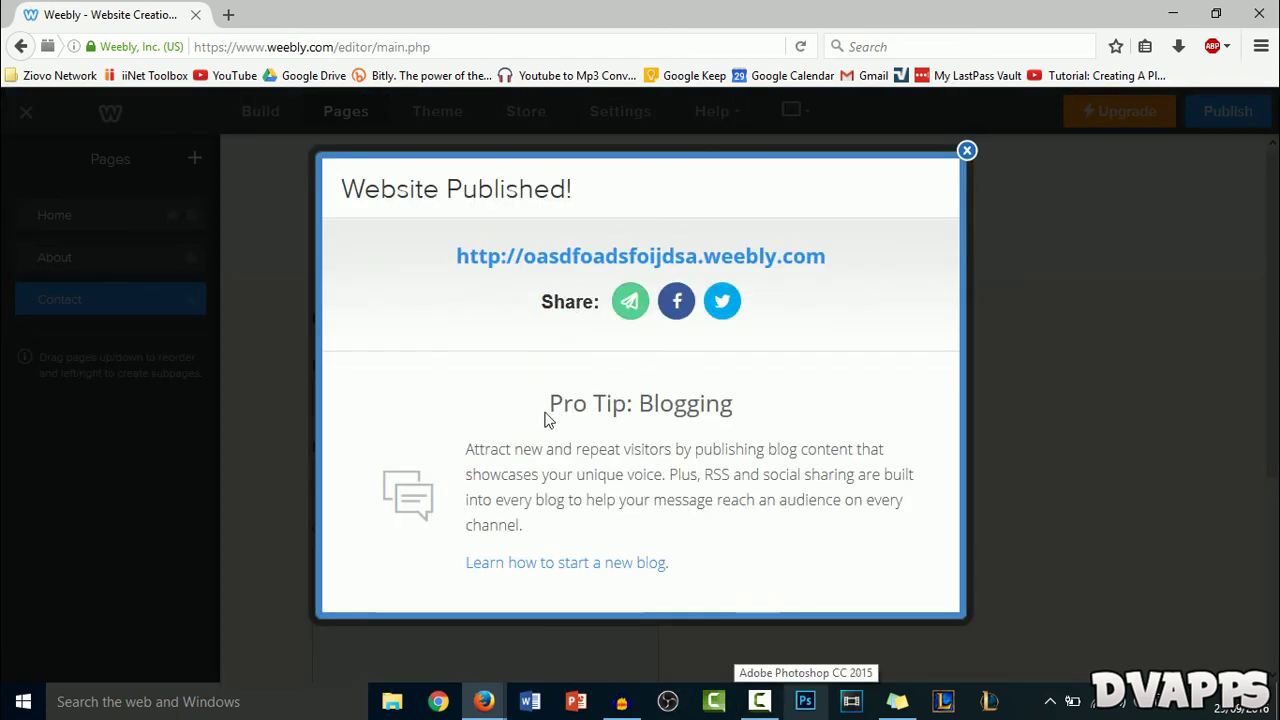
- Open the live site in a new tab and view the CL logo gallery image enlarged
left_click(592, 258)
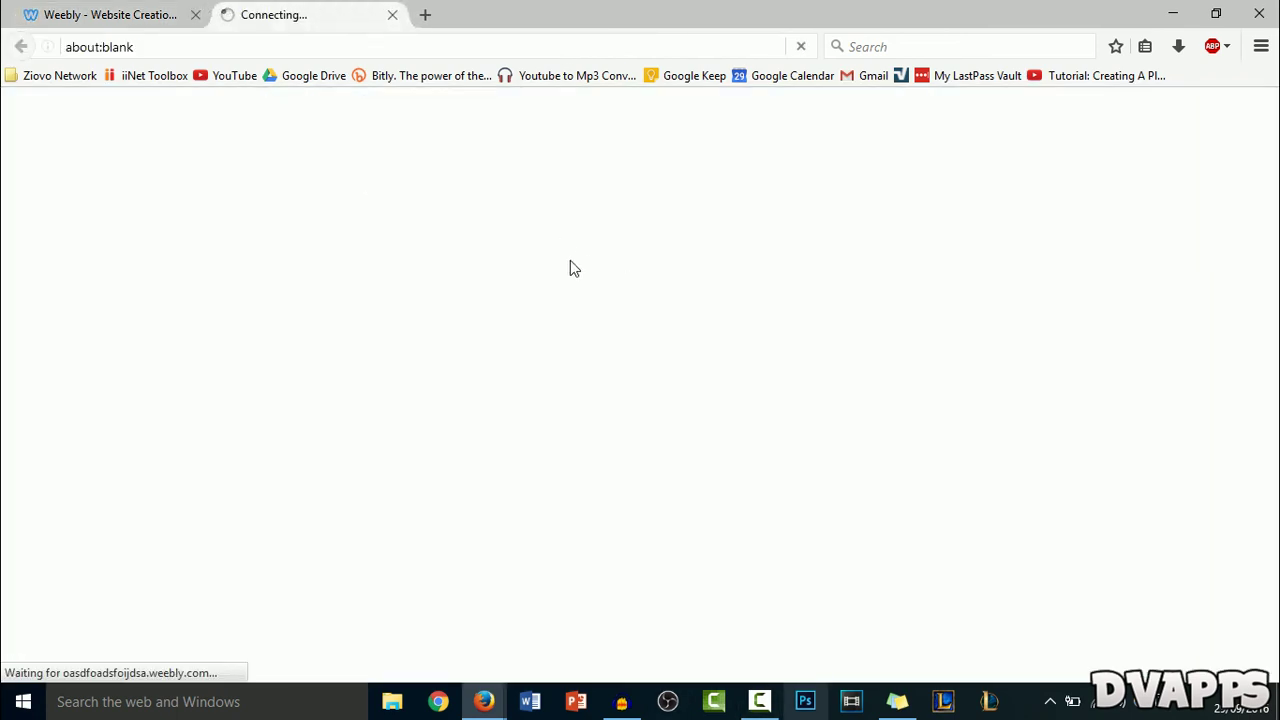
scroll(74, 387, "down", 4)
scroll(74, 387, "up", 4)
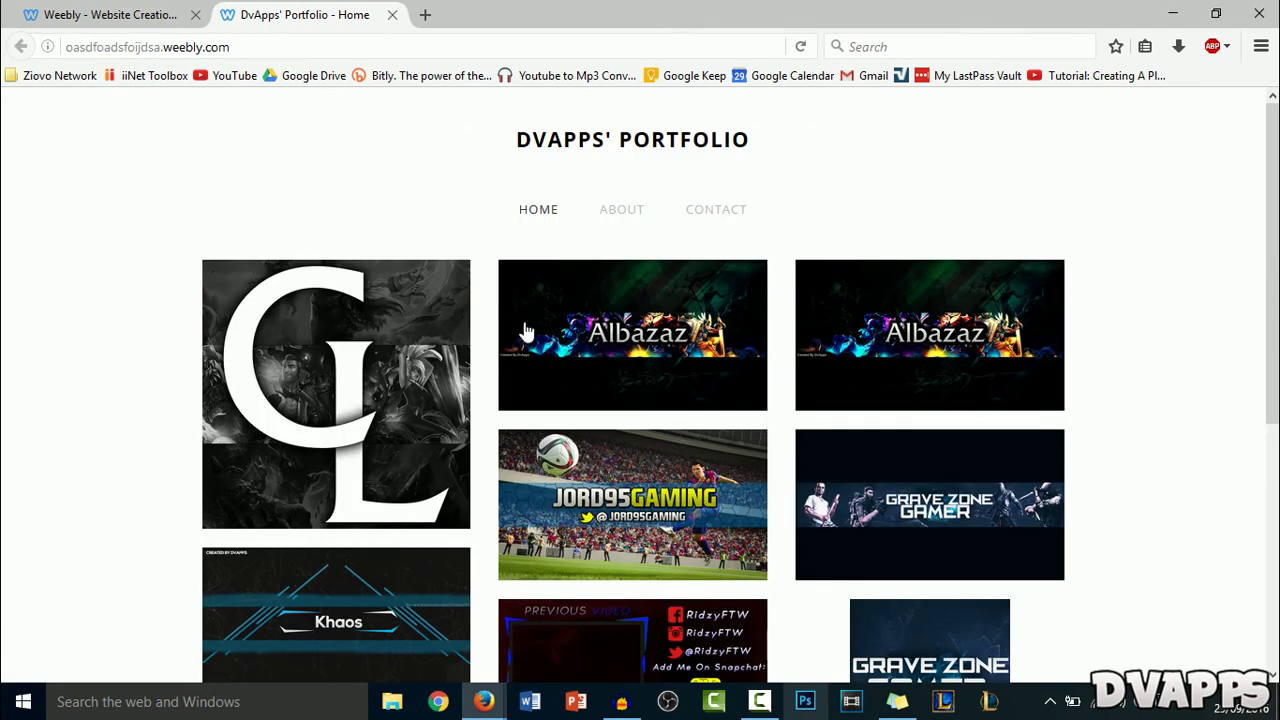
left_click(312, 408)
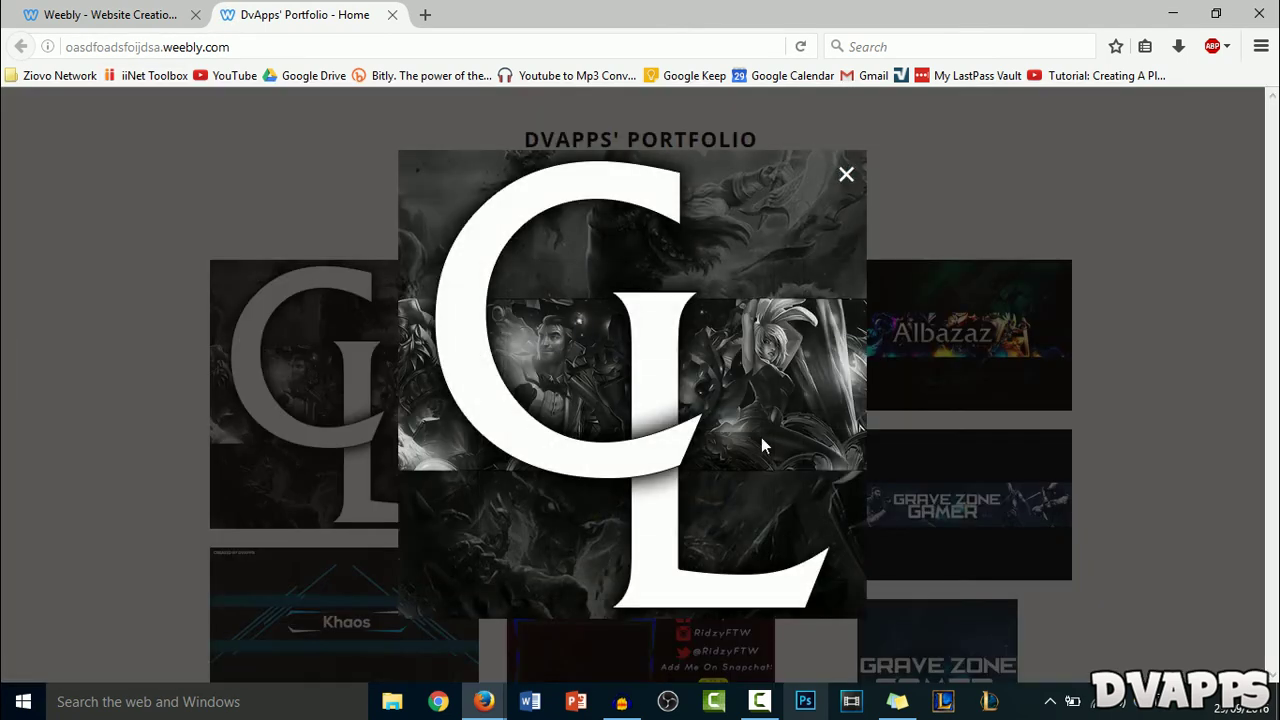
left_click(847, 176)
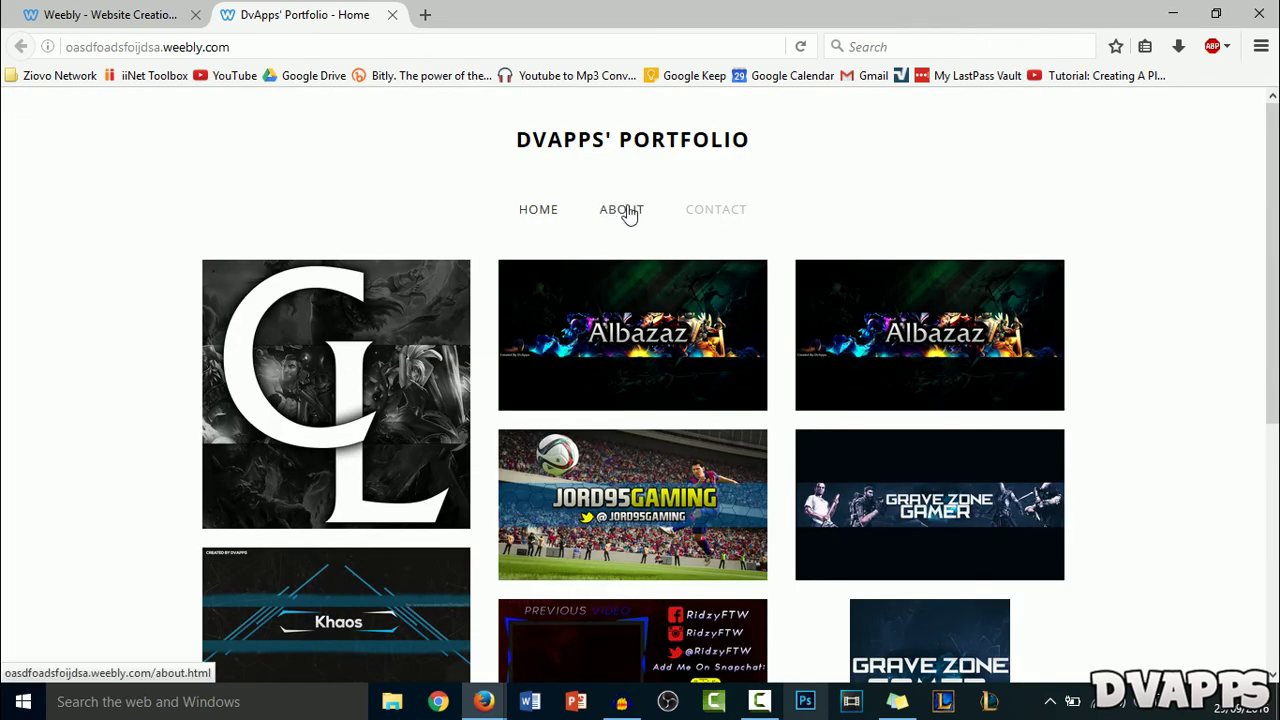
- Visit the live About page, then the Contact page with its form
left_click(628, 212)
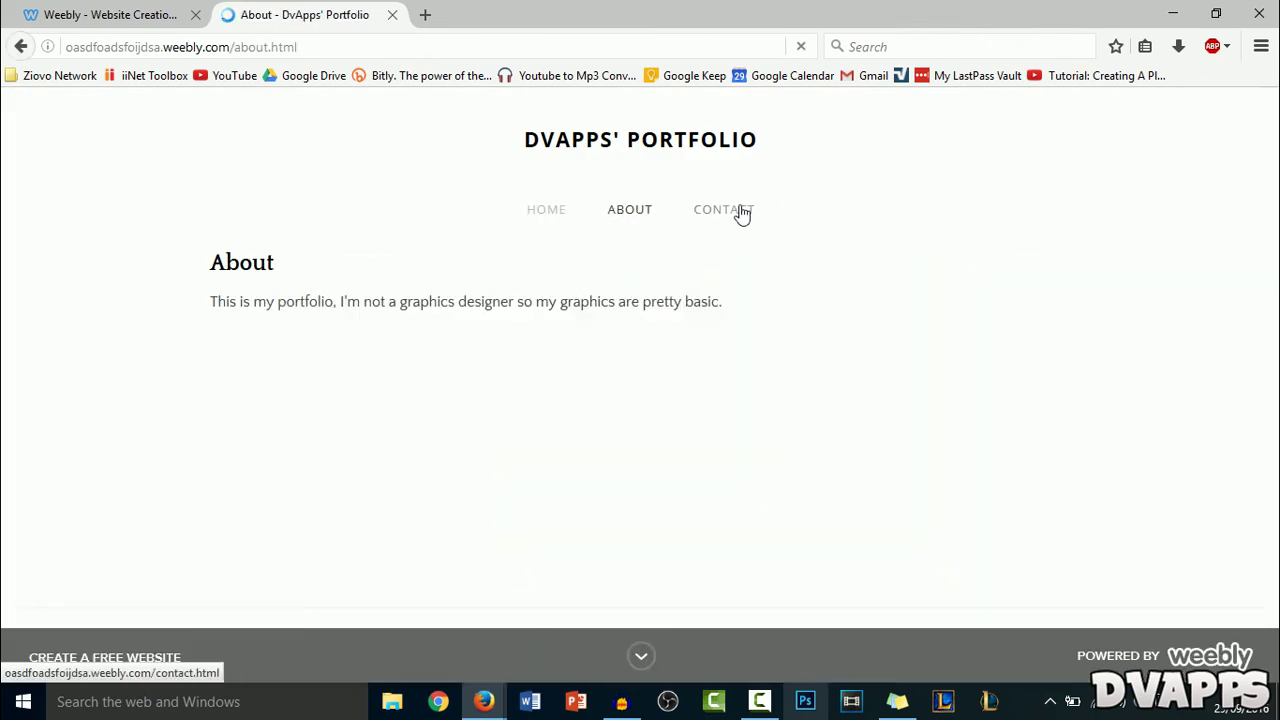
left_click(736, 210)
scroll(362, 347, "down", 2)
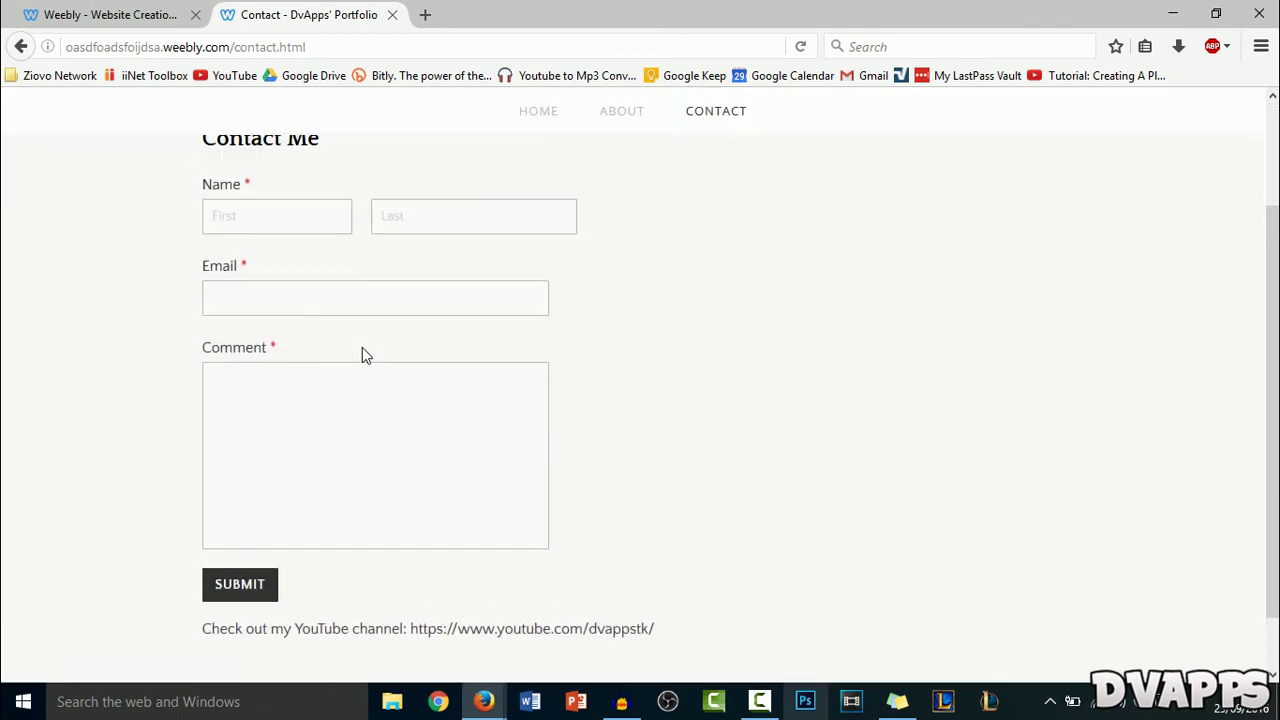
scroll(363, 347, "up", 2)
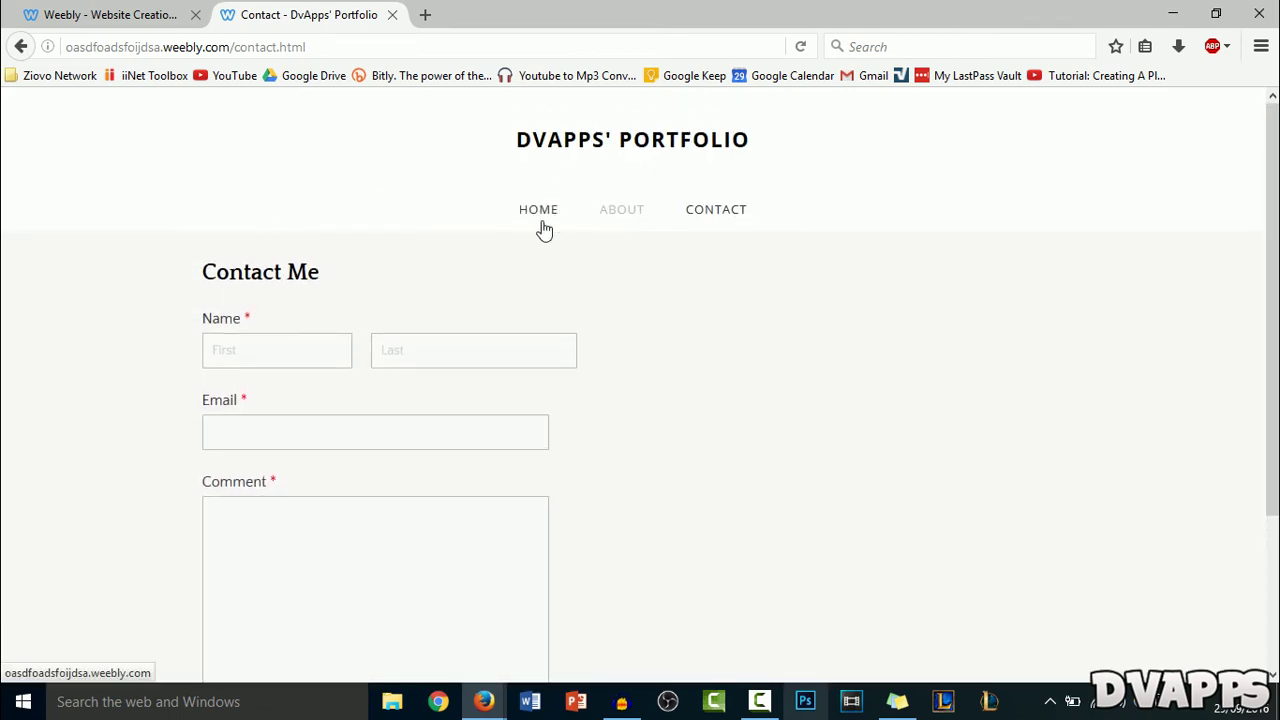